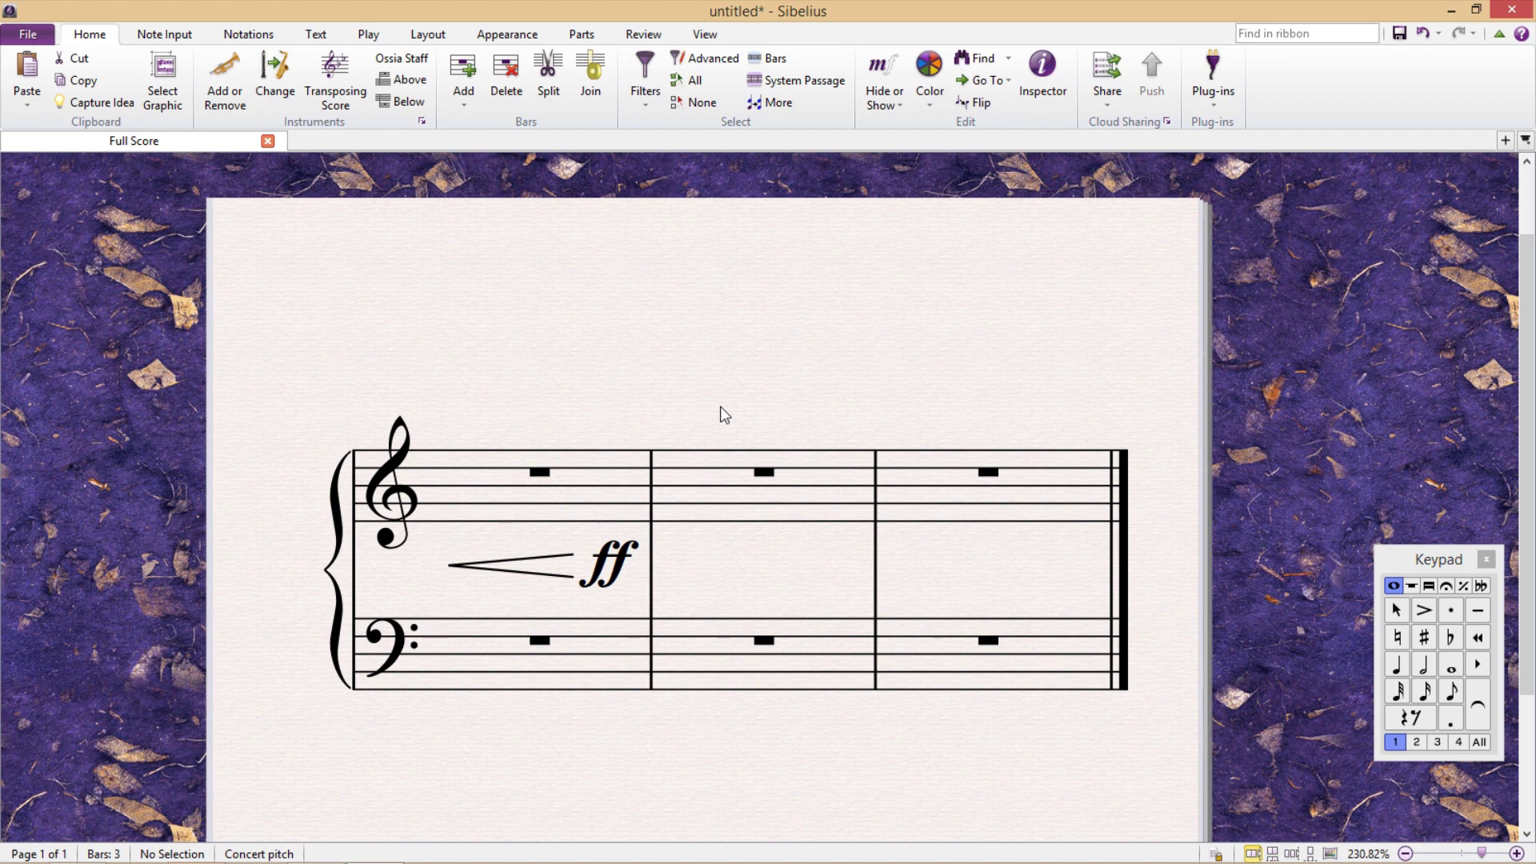
- Freeze the ff dynamic's position and drag it onto the first barline at the hairpin's end
left_click(620, 569)
mouse_move(620, 570)
left_mouse_down()
mouse_move(688, 577)
mouse_move(645, 577)
left_mouse_up()
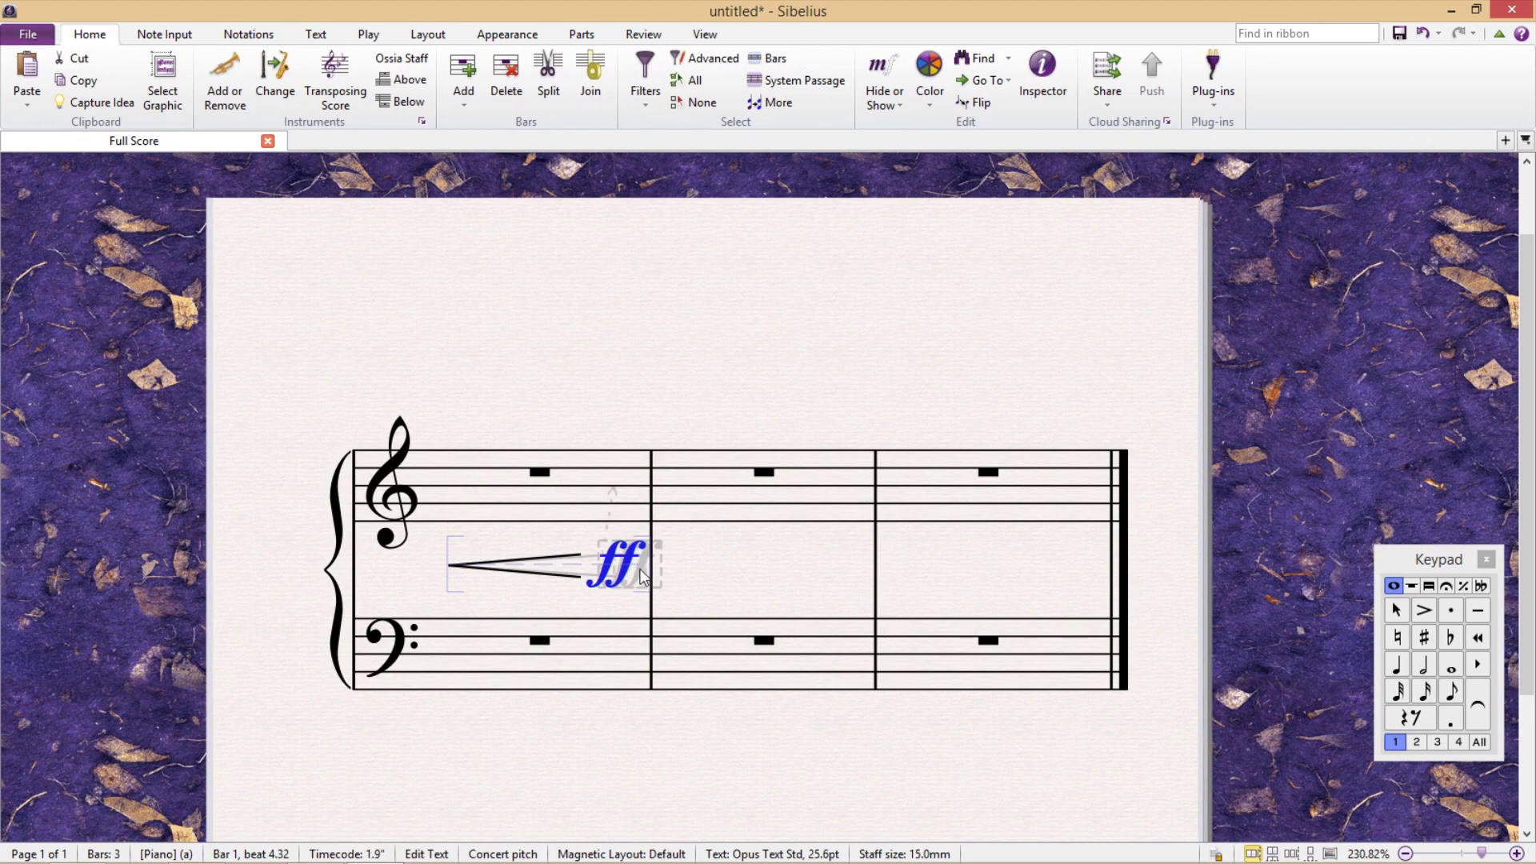
left_click(449, 40)
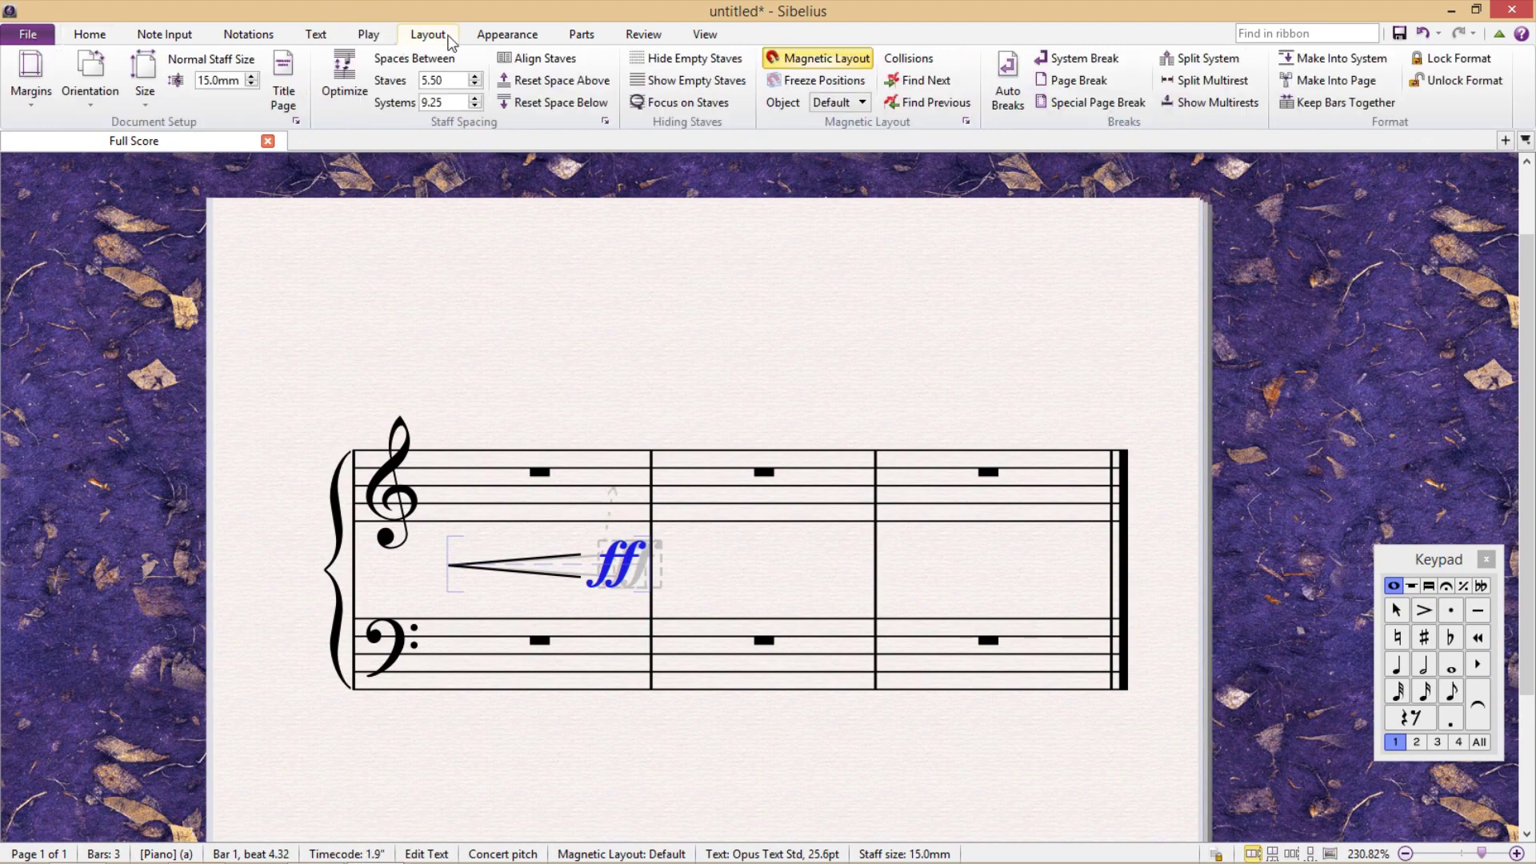
left_click(802, 83)
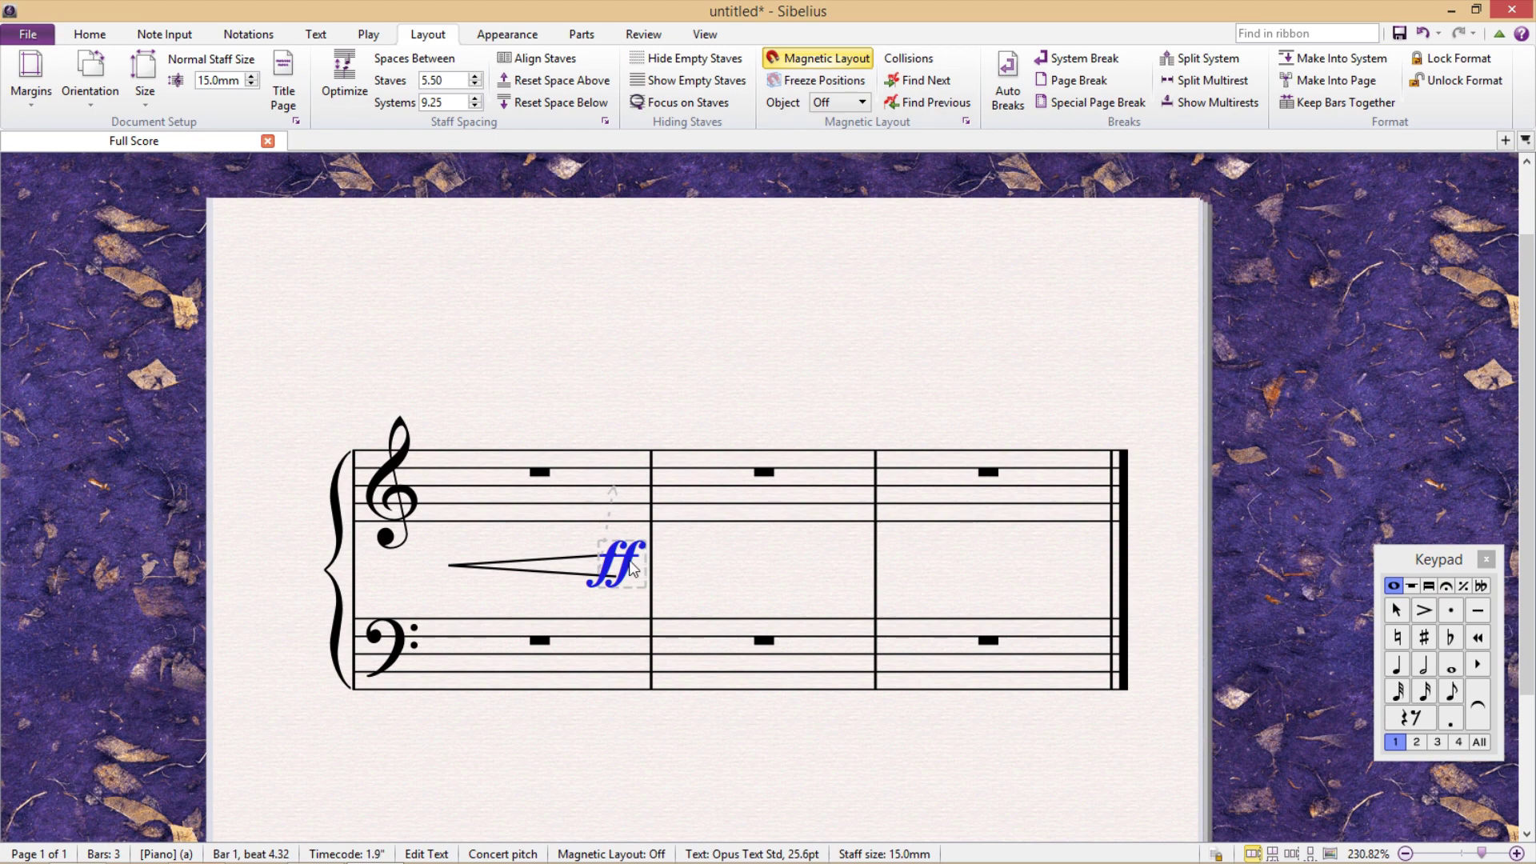
left_click_drag(632, 568, 667, 561)
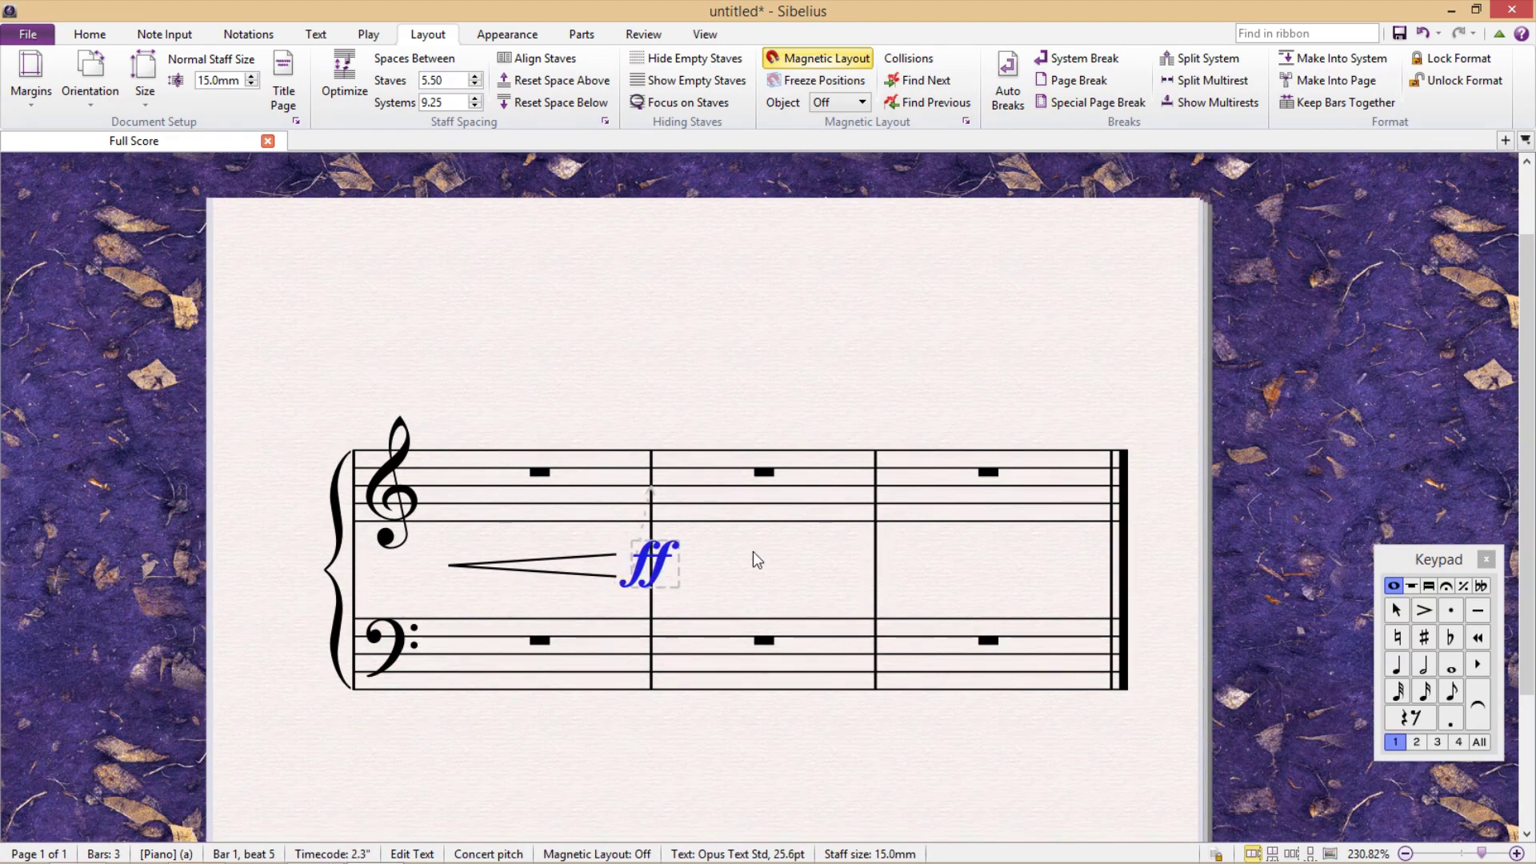
key("Escape")
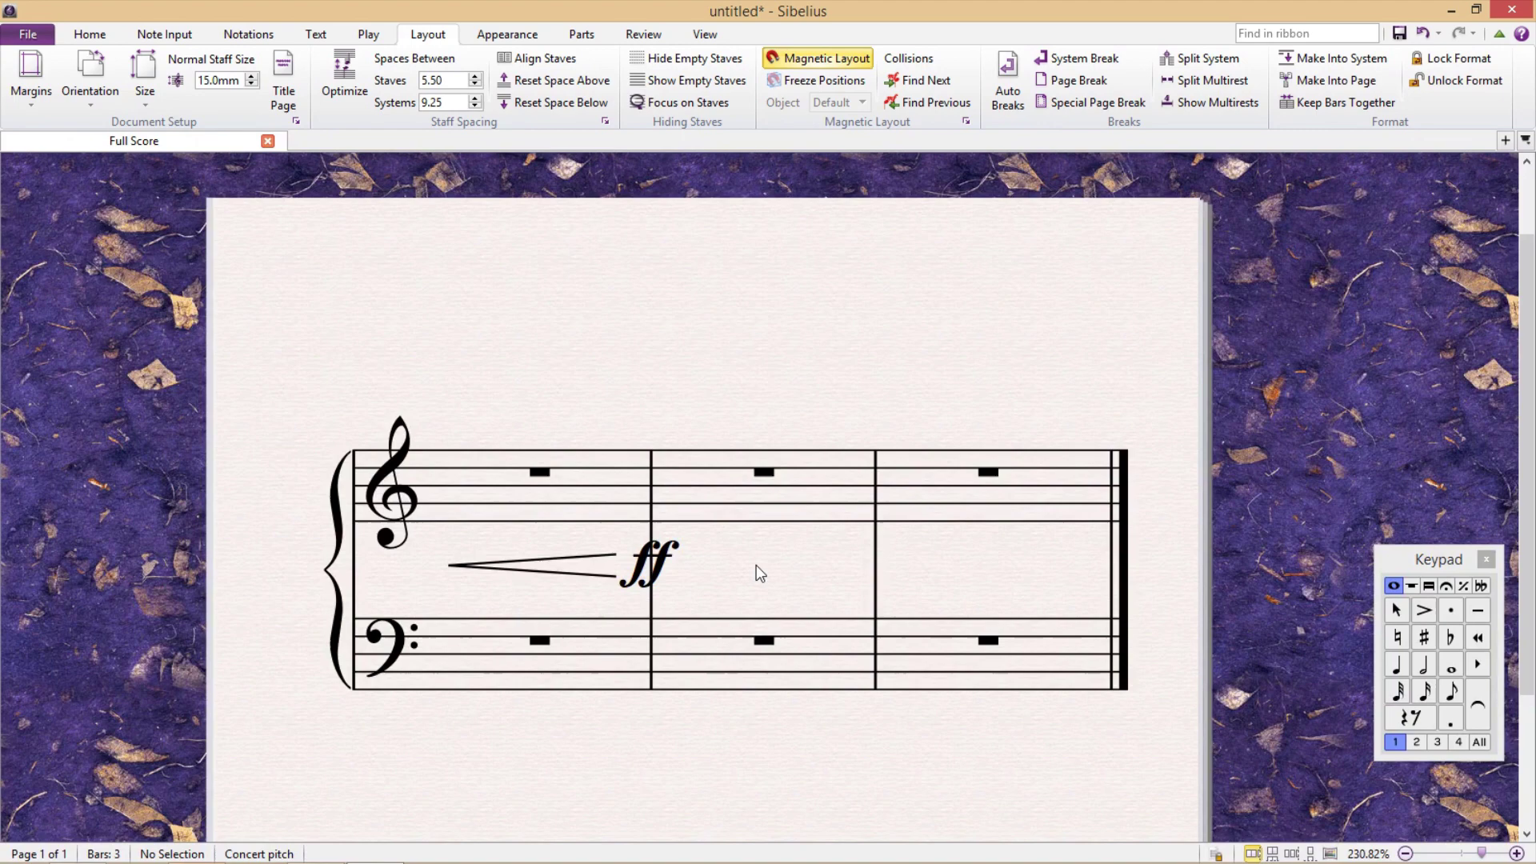
- Turn on the Erase background option for the ff dynamic in the Inspector
left_click(666, 560)
right_click(668, 562)
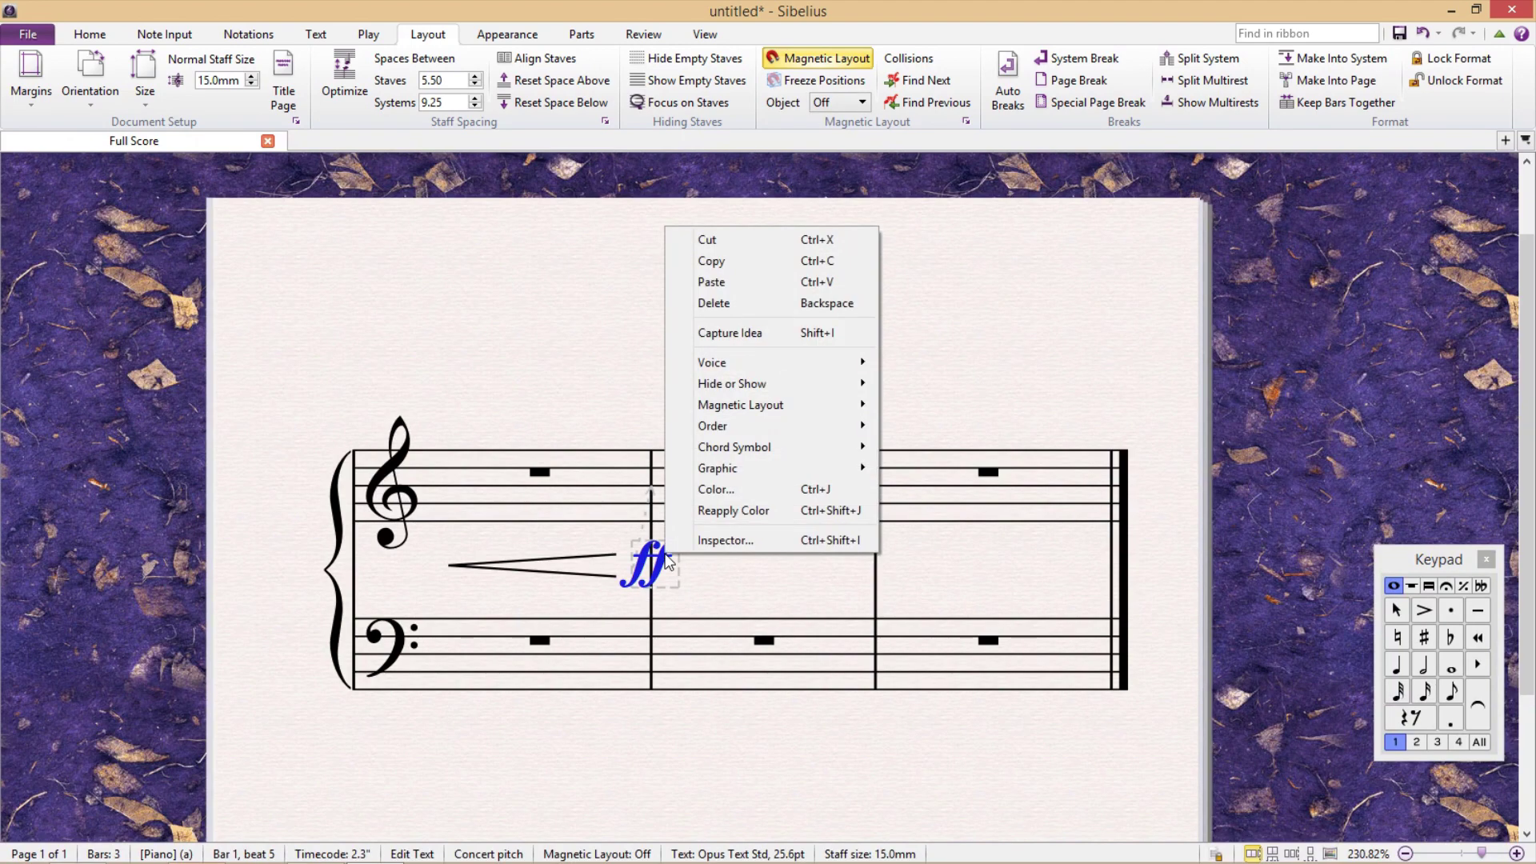
left_click(787, 543)
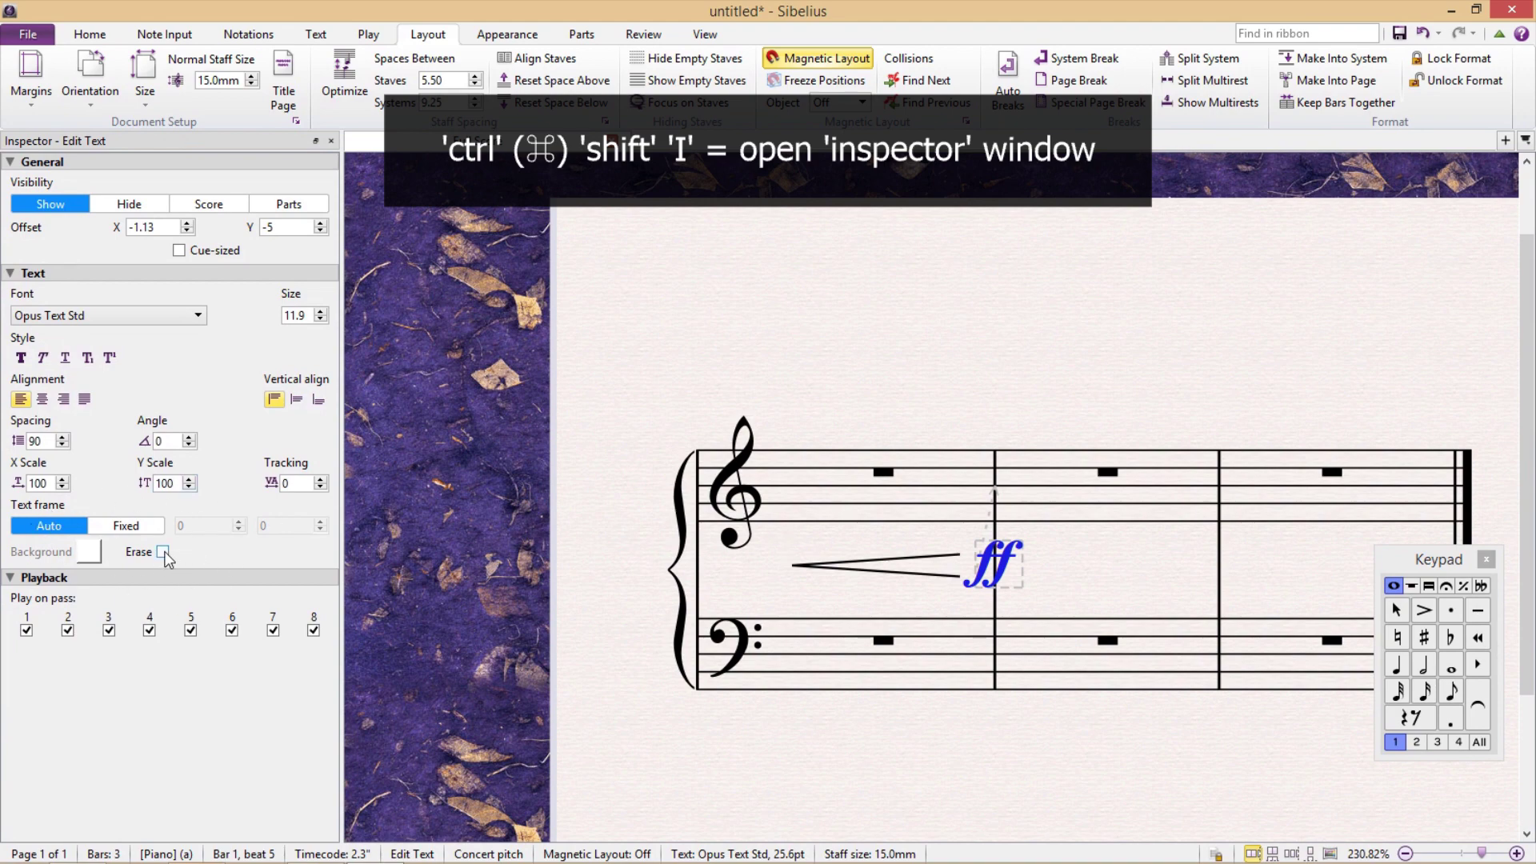
left_click(164, 553)
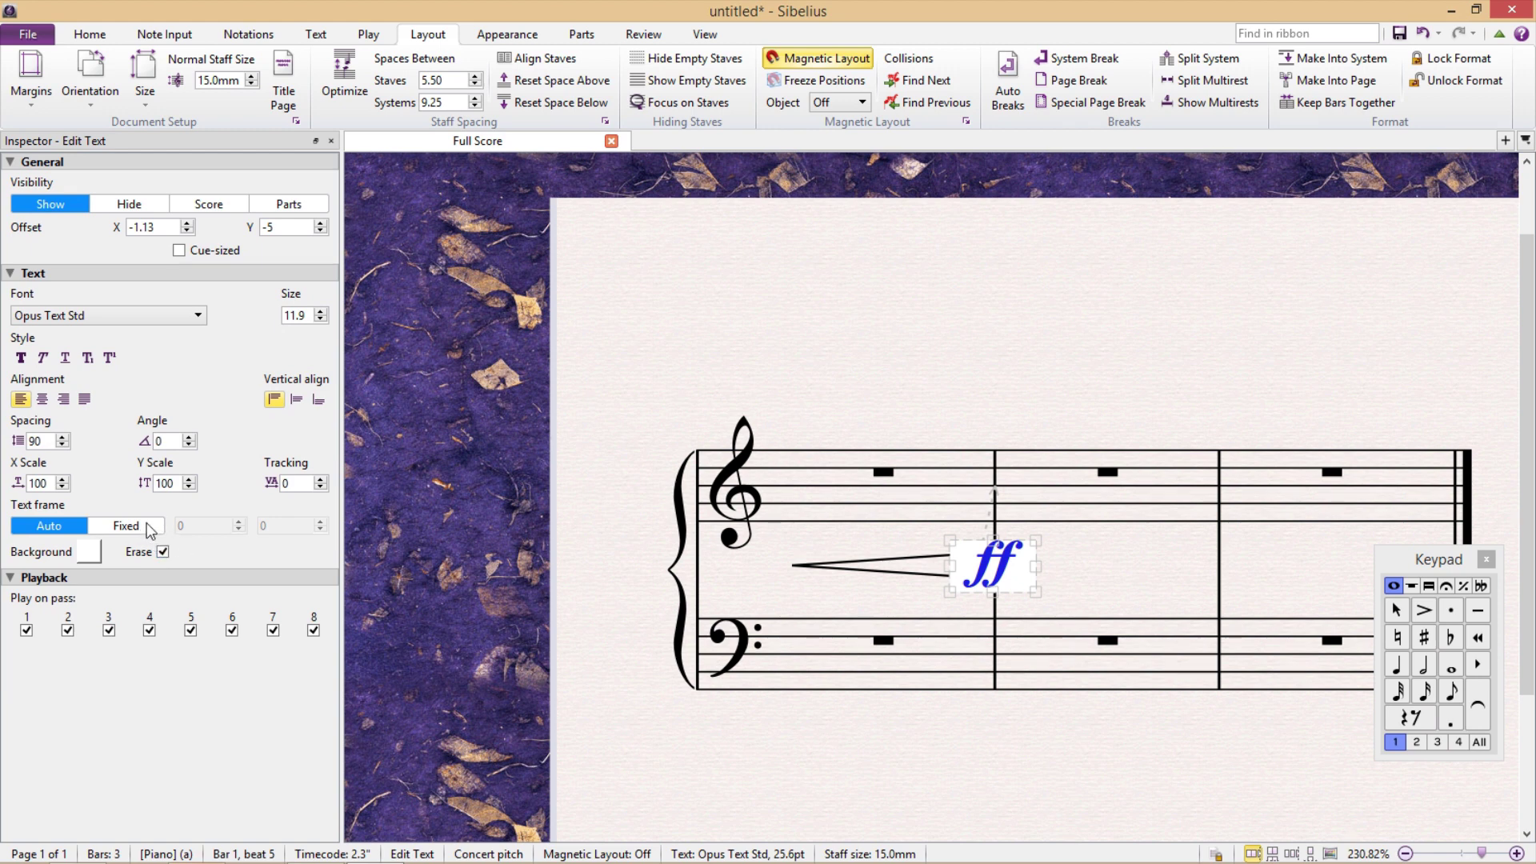
- Set the ff's text frame to Fixed with a height of 3.5
left_click(149, 529)
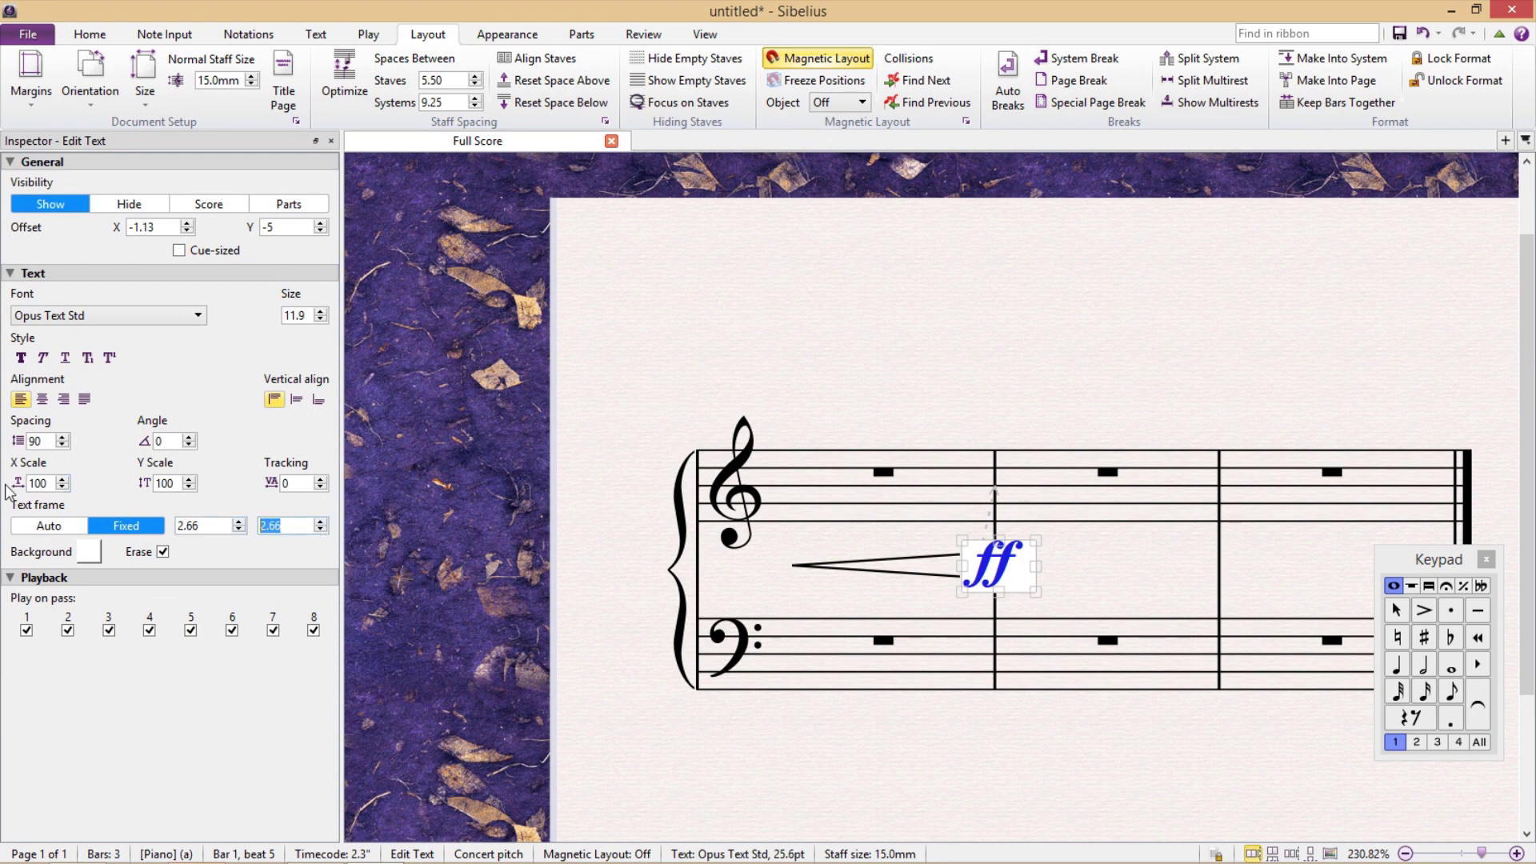
type("3.5")
key("Return")
key("ctrl+alt+i")
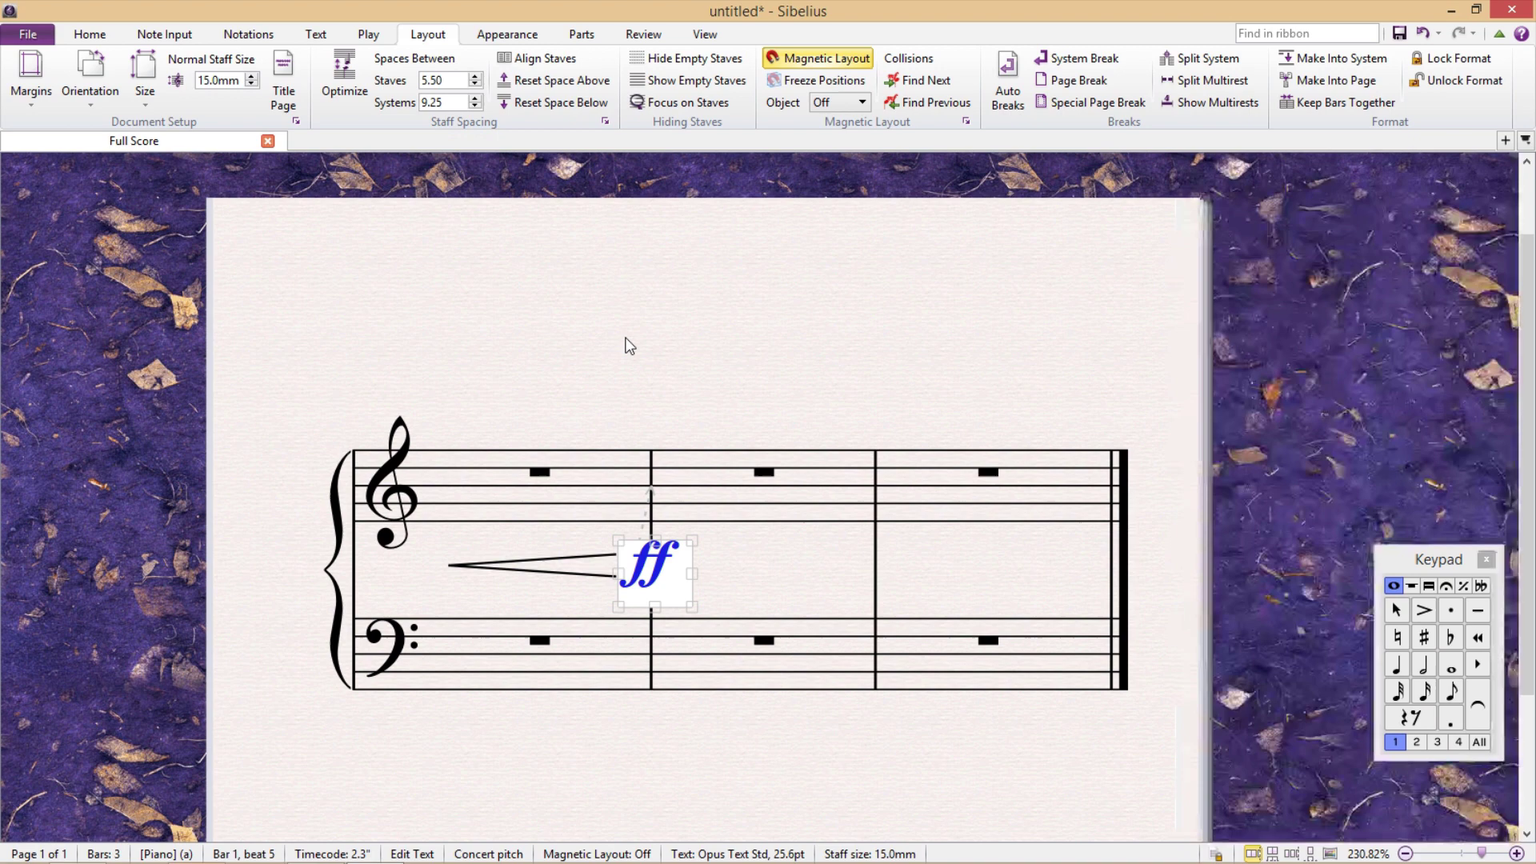
key("Escape")
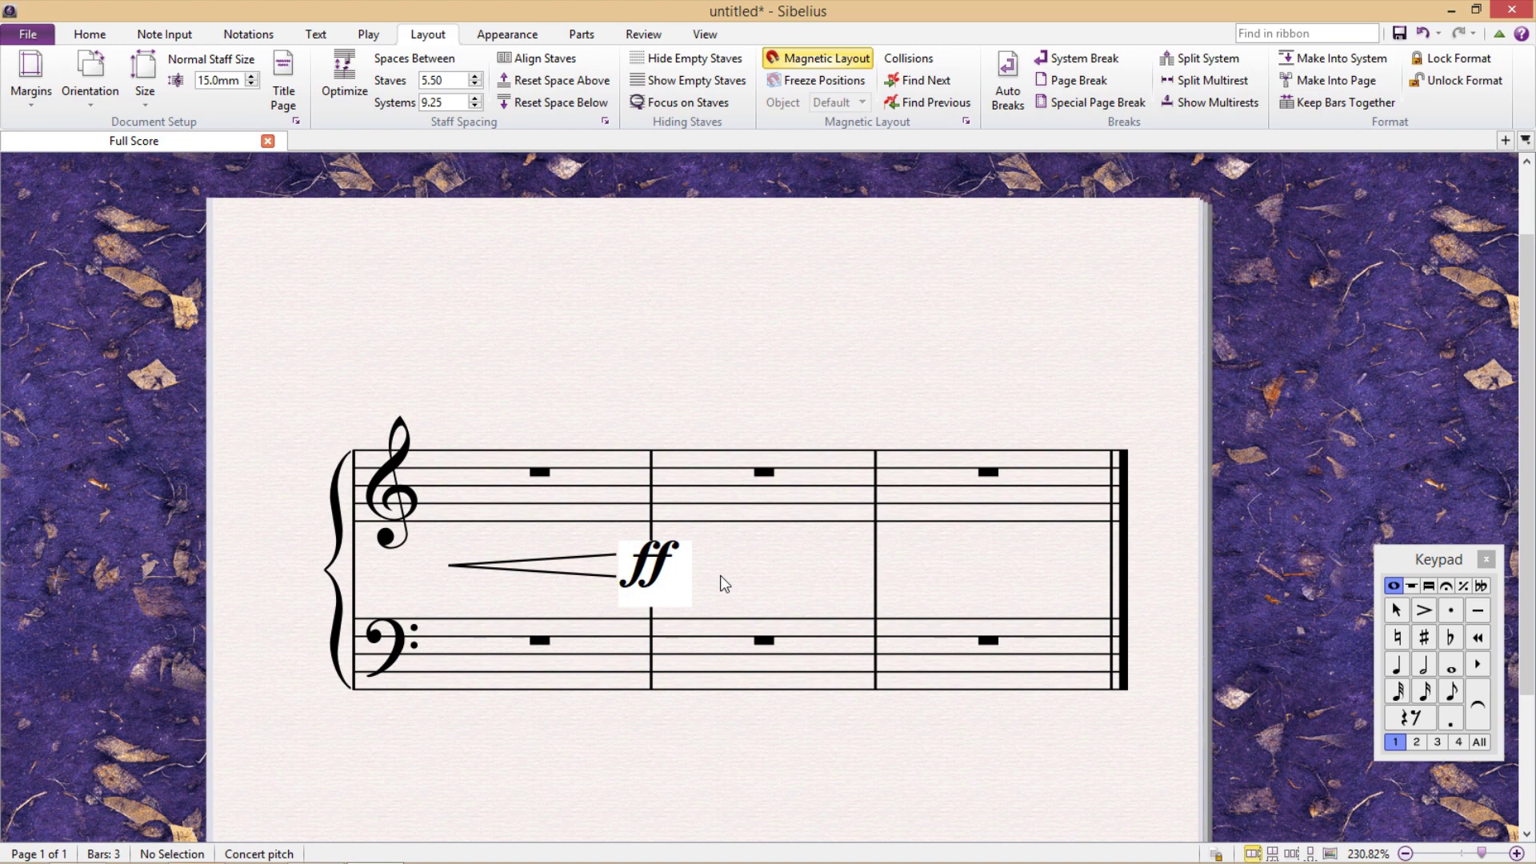
- Centre the ff vertically in its frame, then check it in the print preview
left_click(680, 569)
key("ctrl+alt+i")
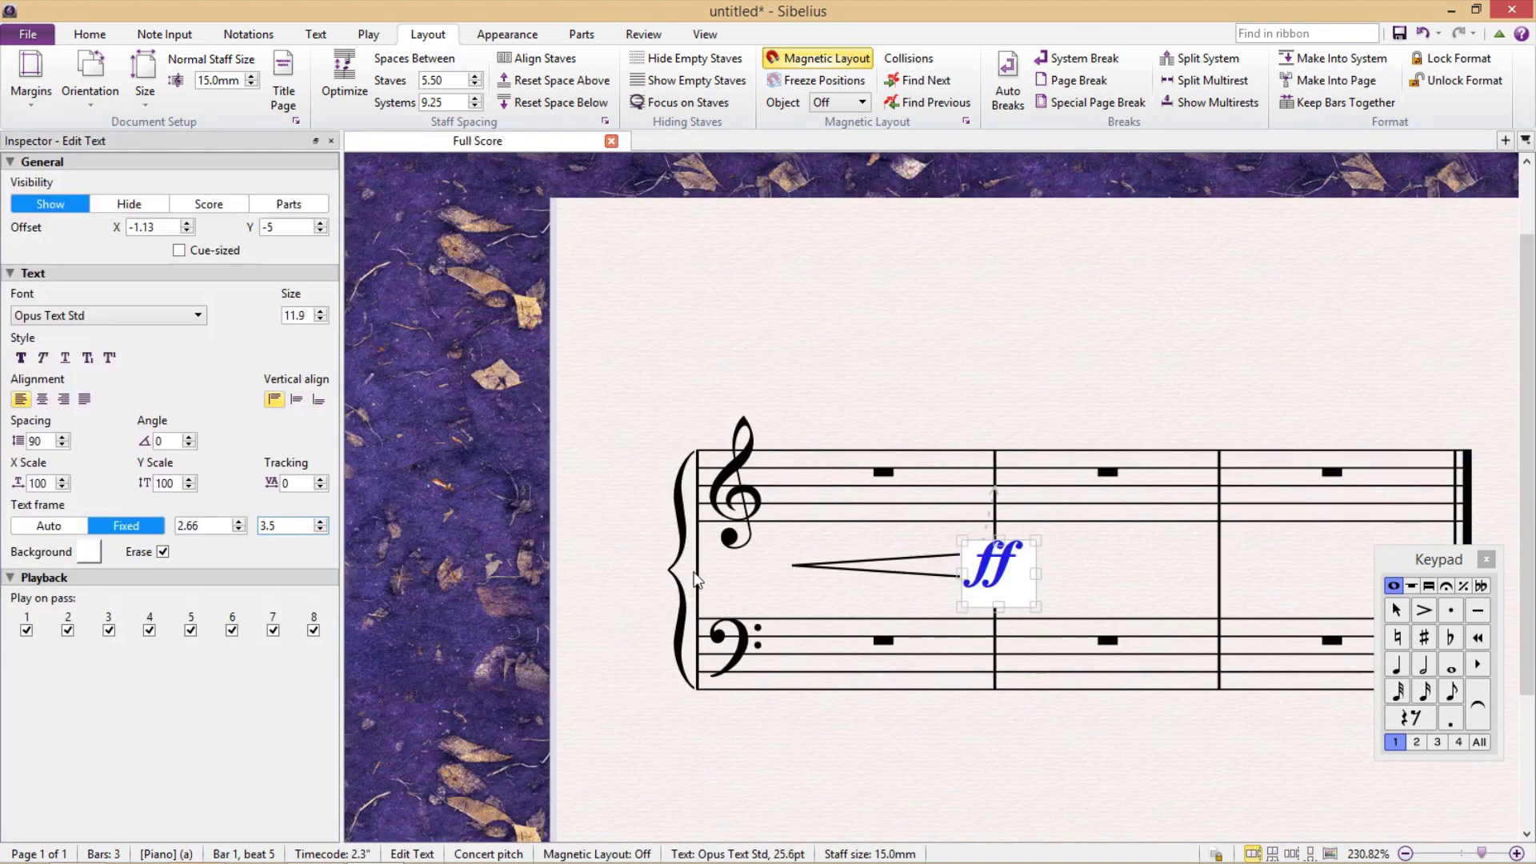
left_click(296, 399)
key("ctrl+alt+i")
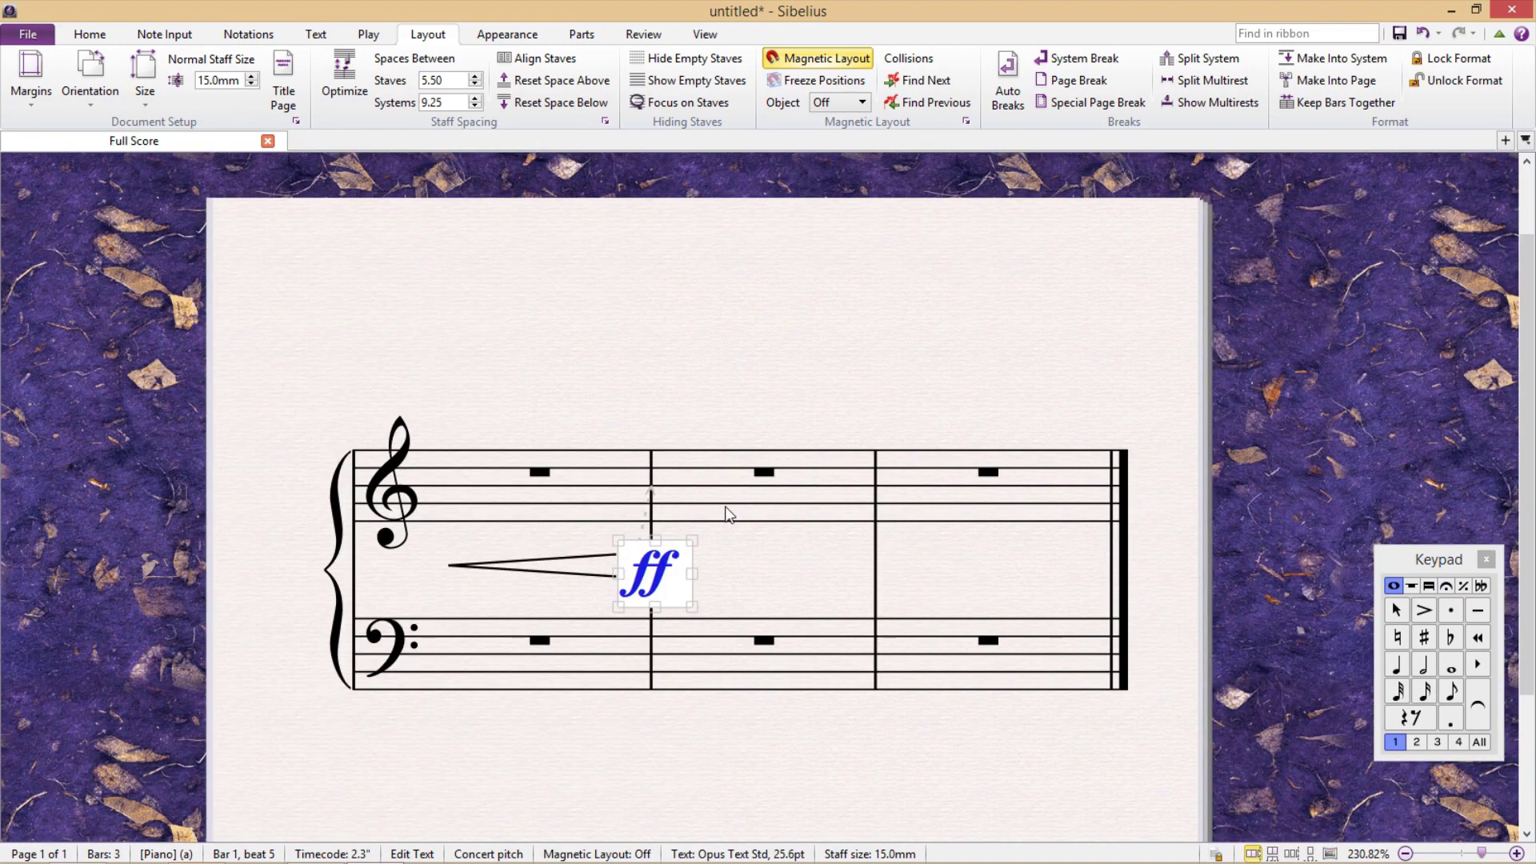
key("Escape")
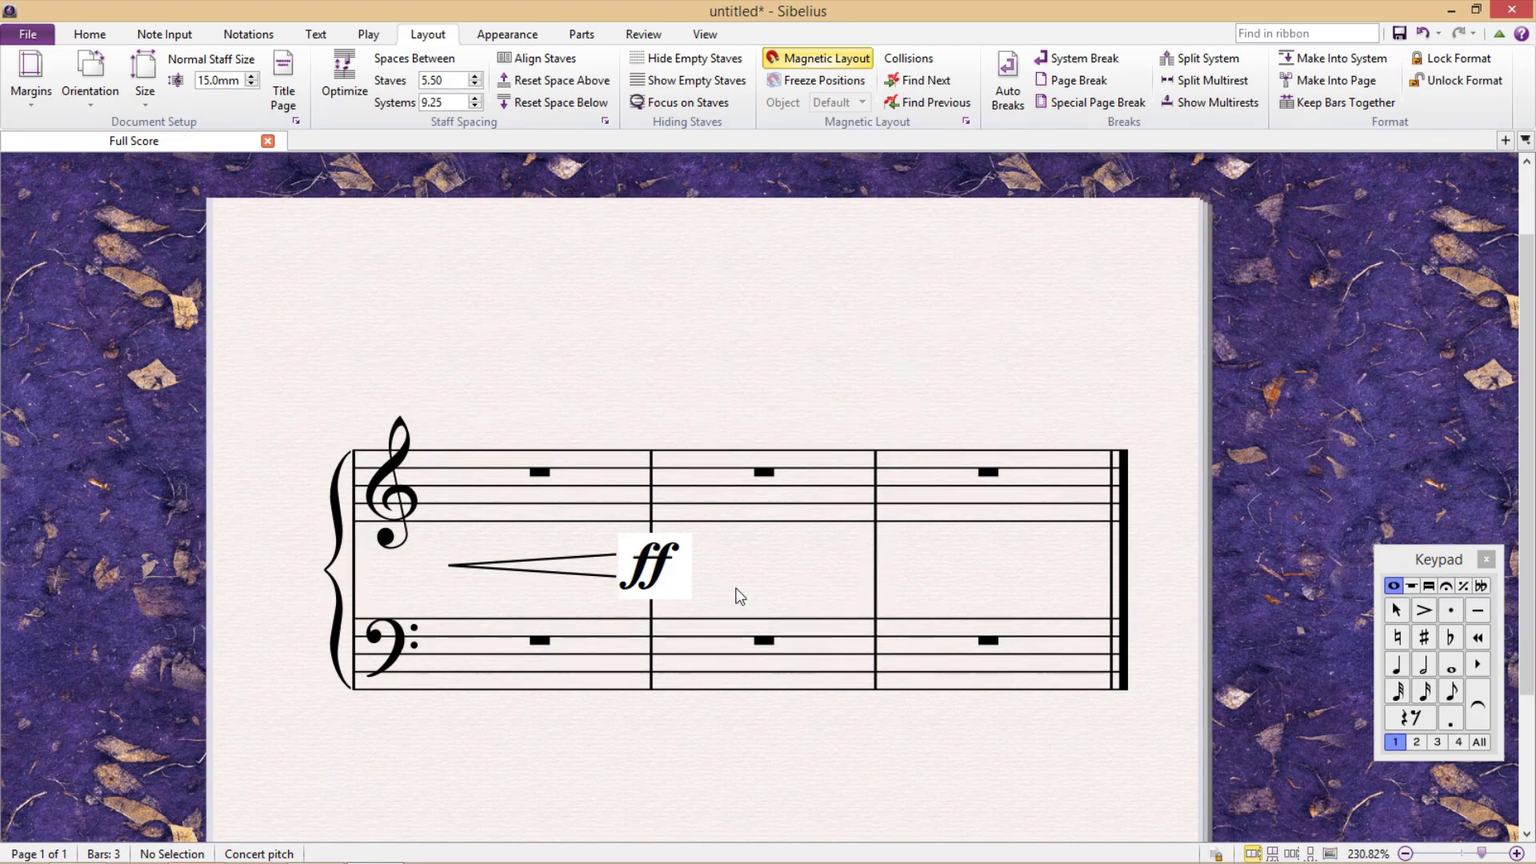
key("ctrl+p")
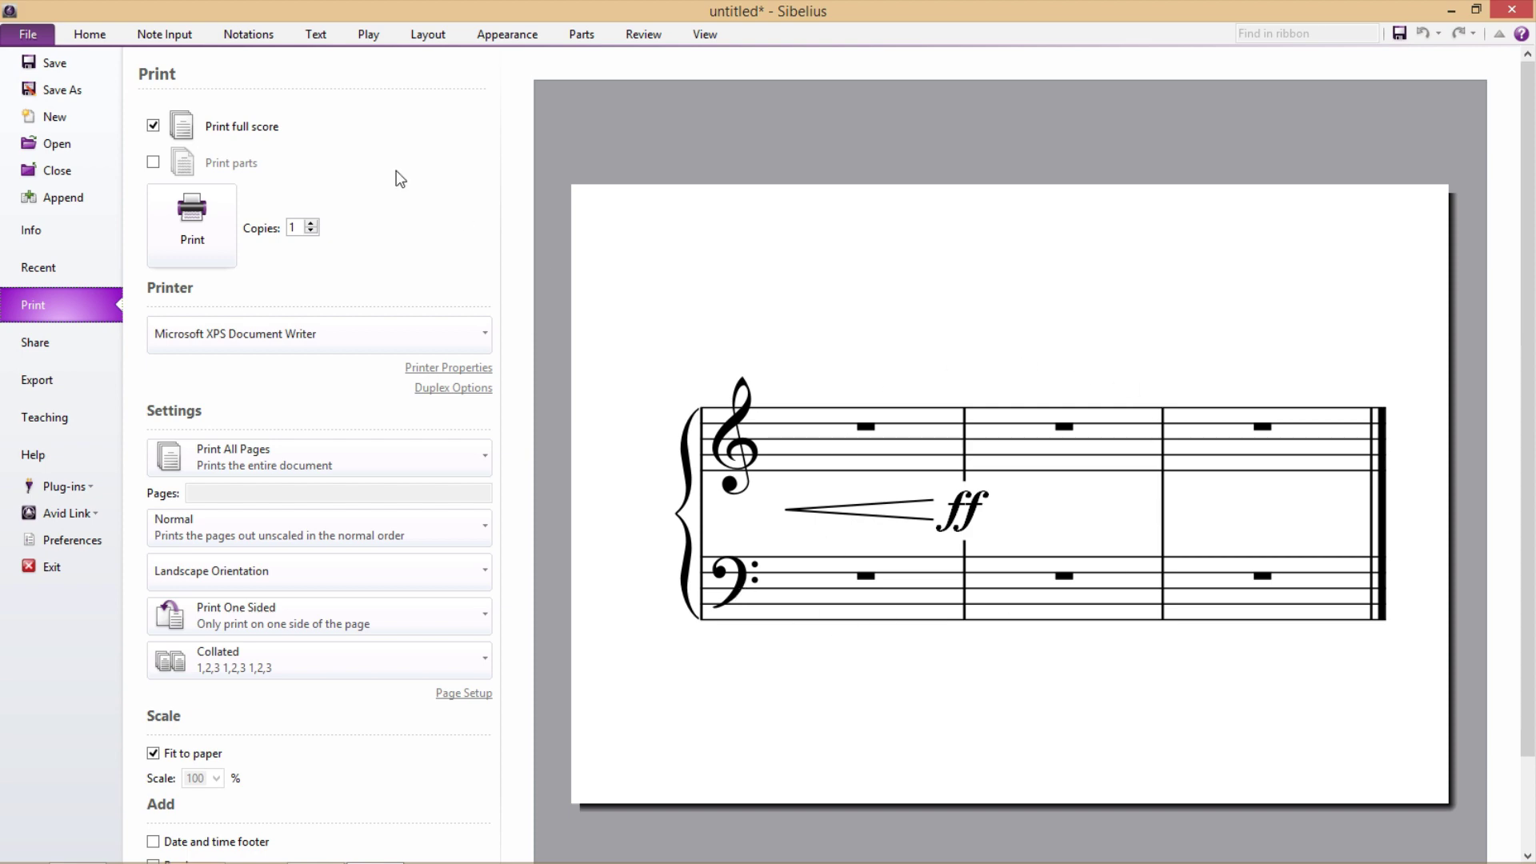
- Leave print preview, delete the ff dynamic and bar 1 crescendo hairpin, then select bar 2
left_click(90, 32)
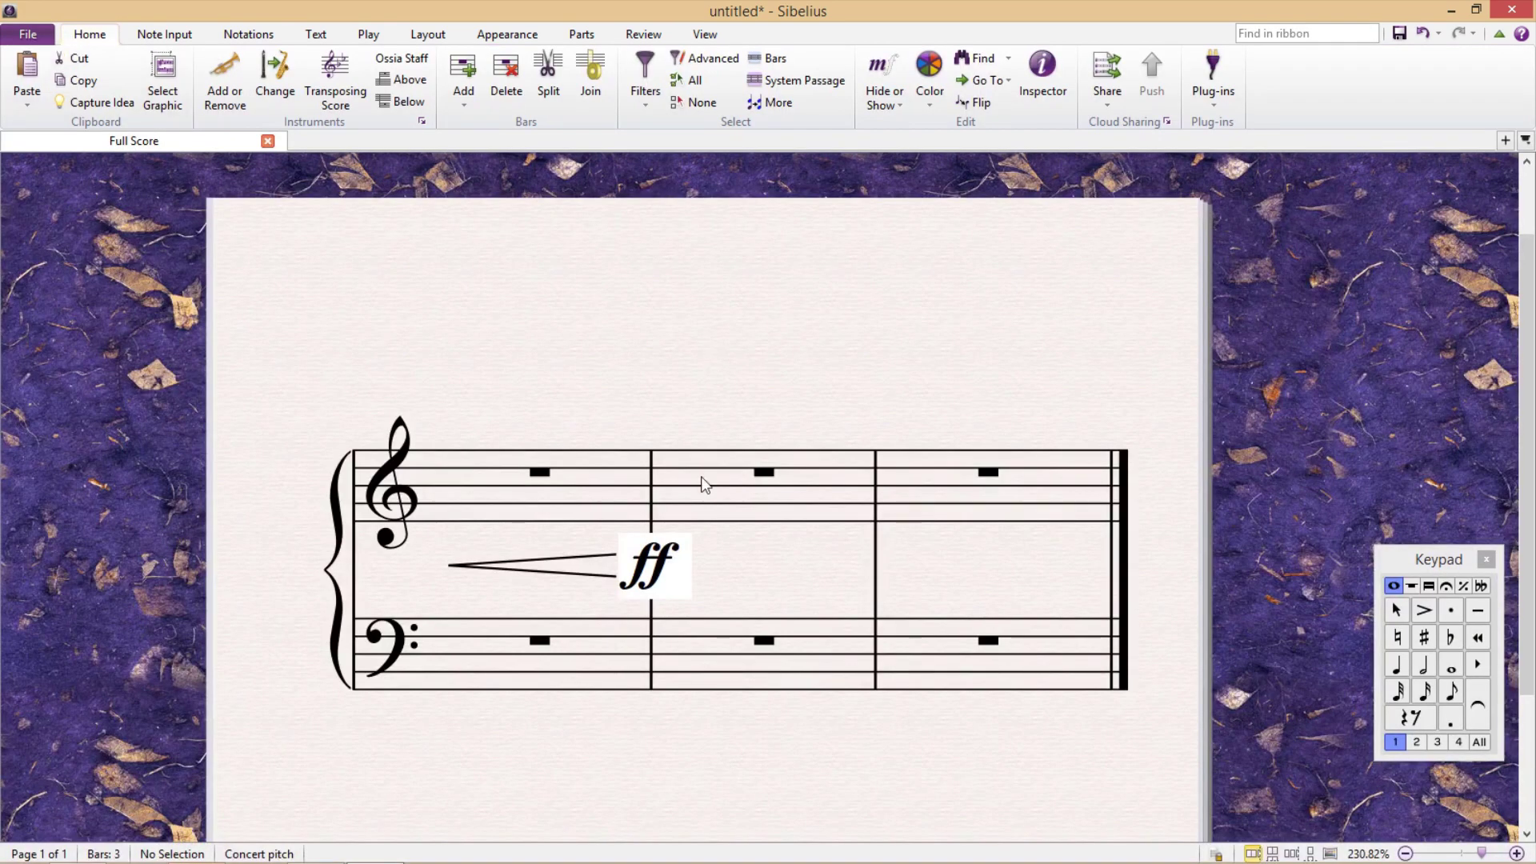
left_click(656, 570)
key("Delete")
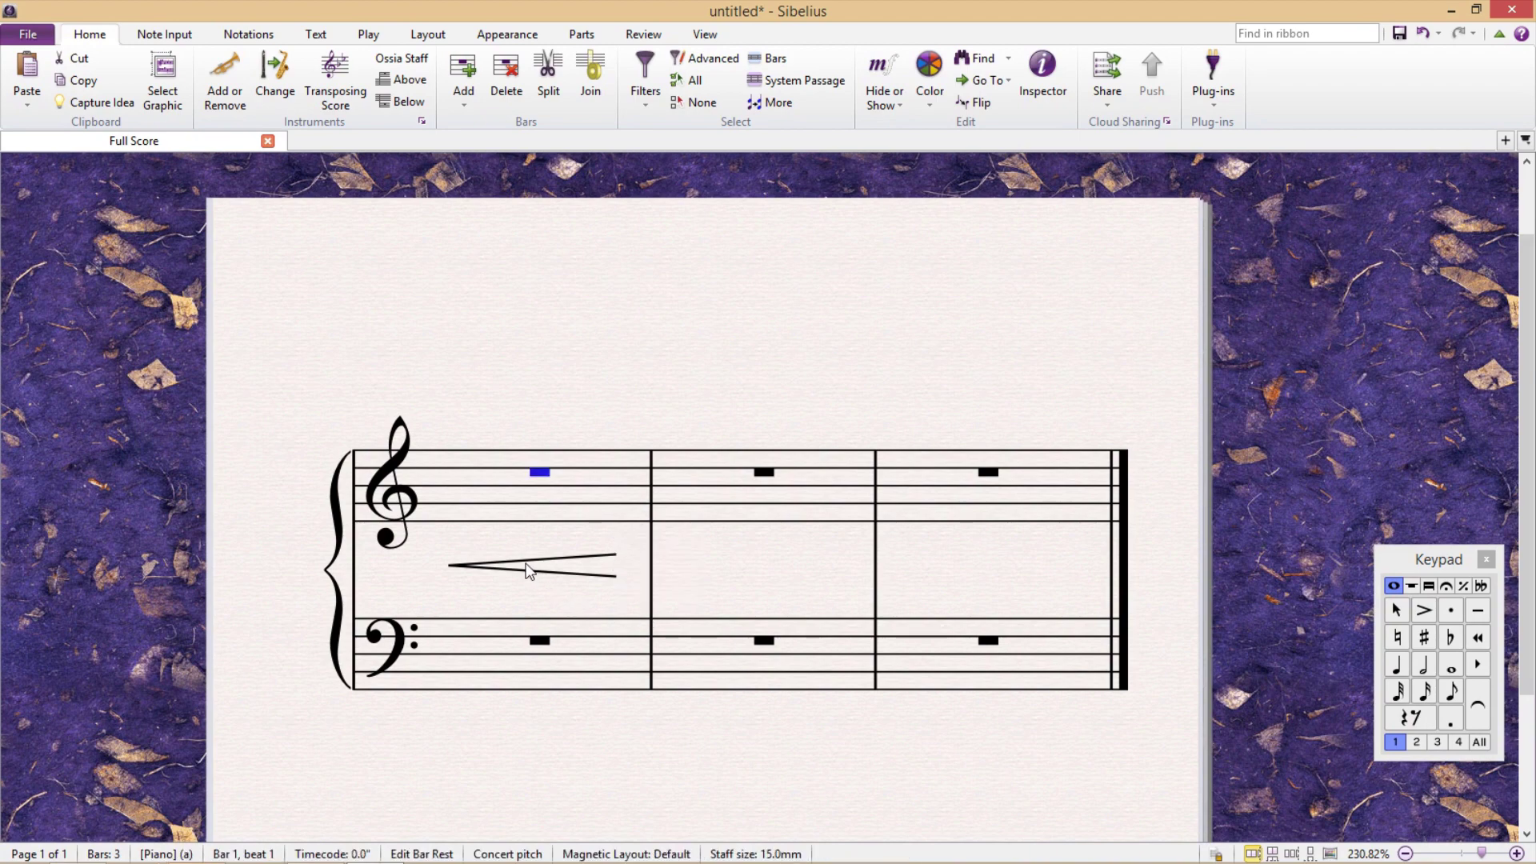
left_click(528, 570)
key("Delete")
key("Escape")
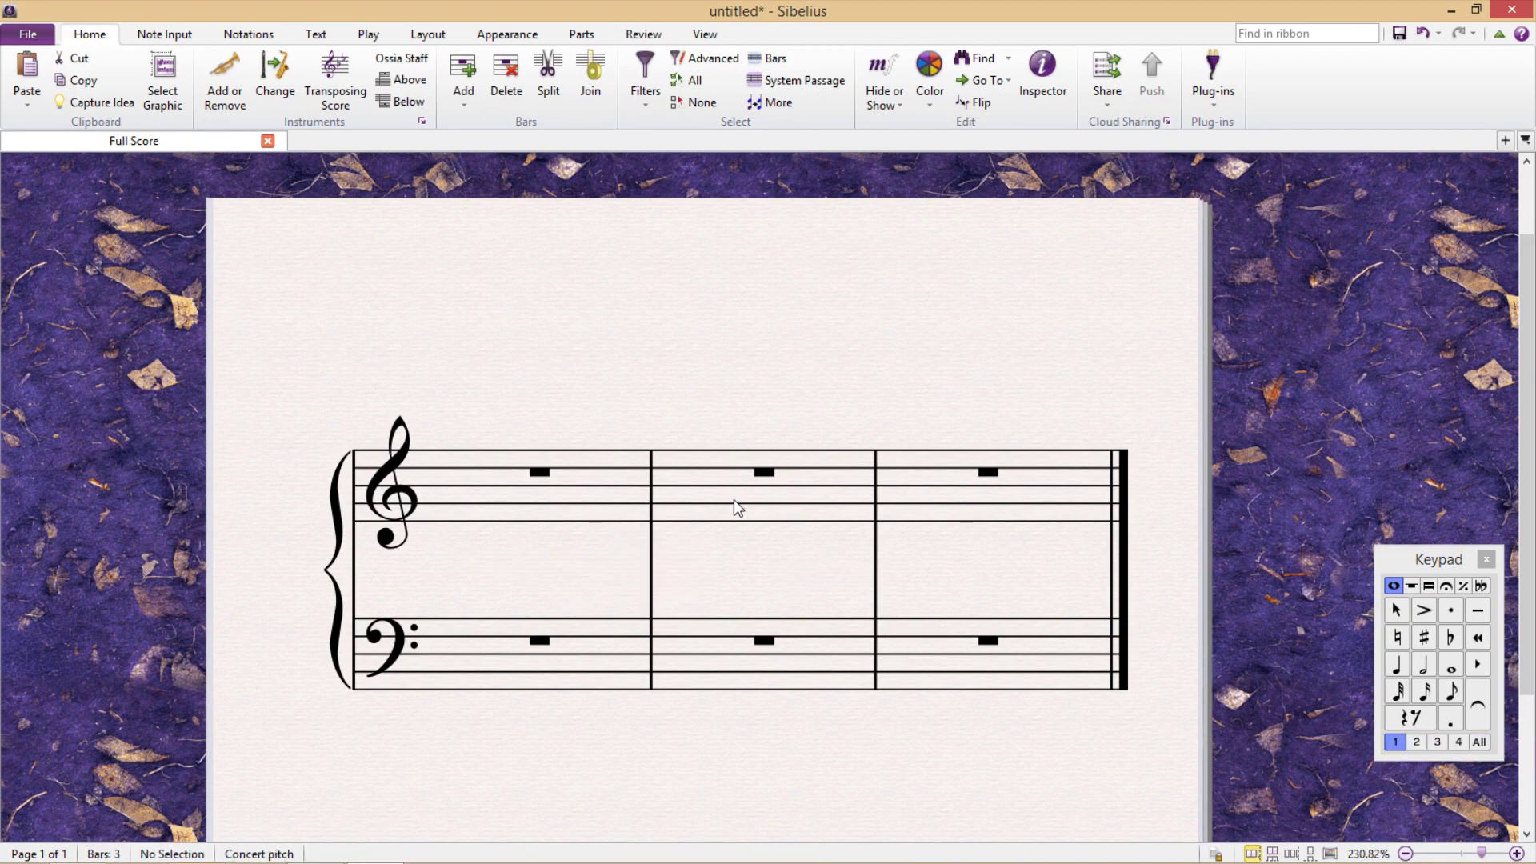
left_click(733, 499)
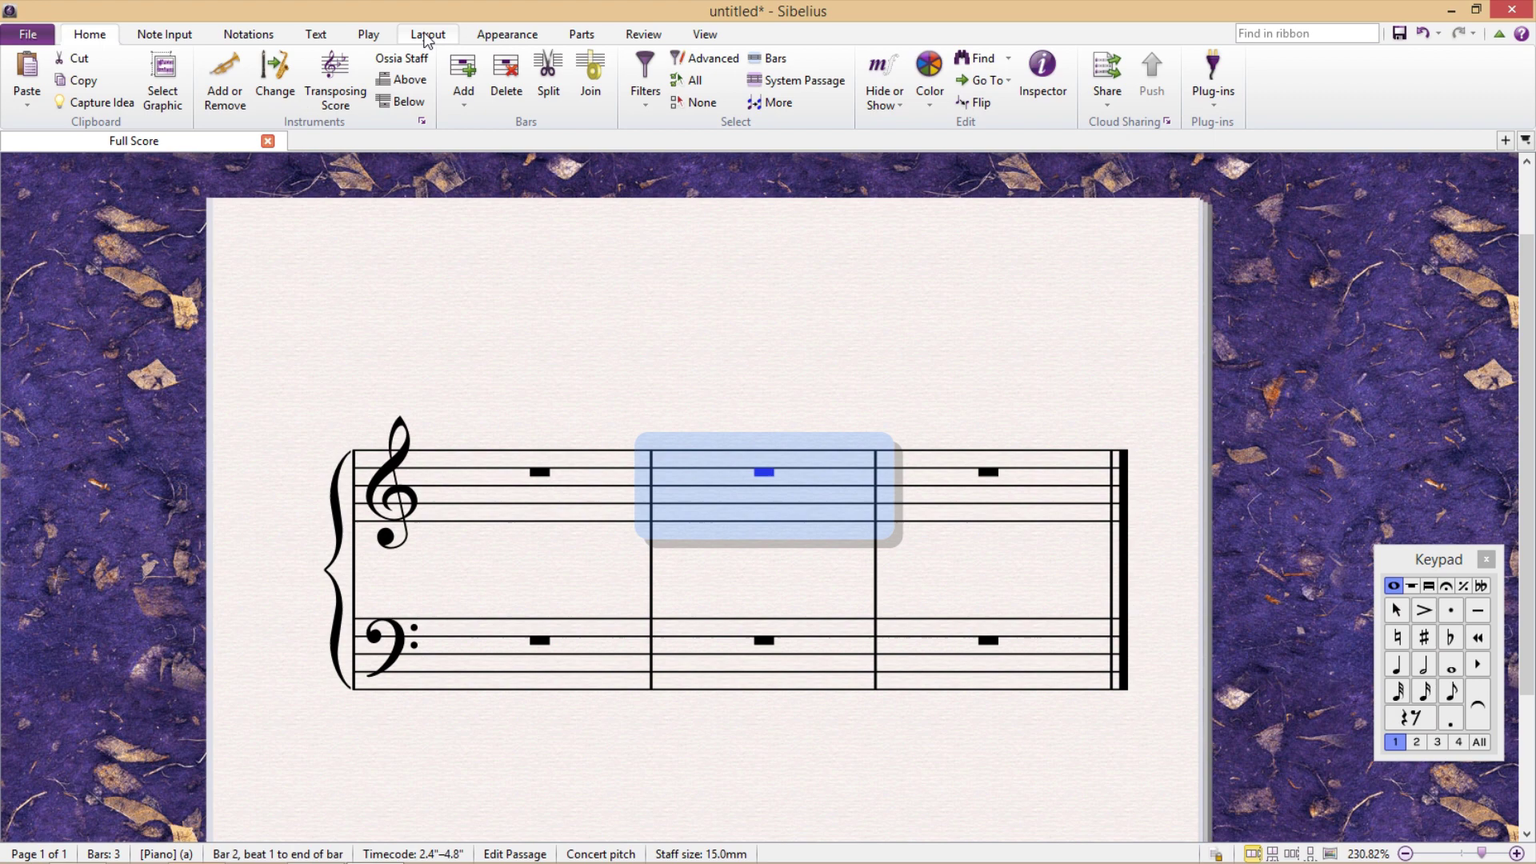
- Add a Bracket above line over bar 2 from the Lines gallery
left_click(240, 33)
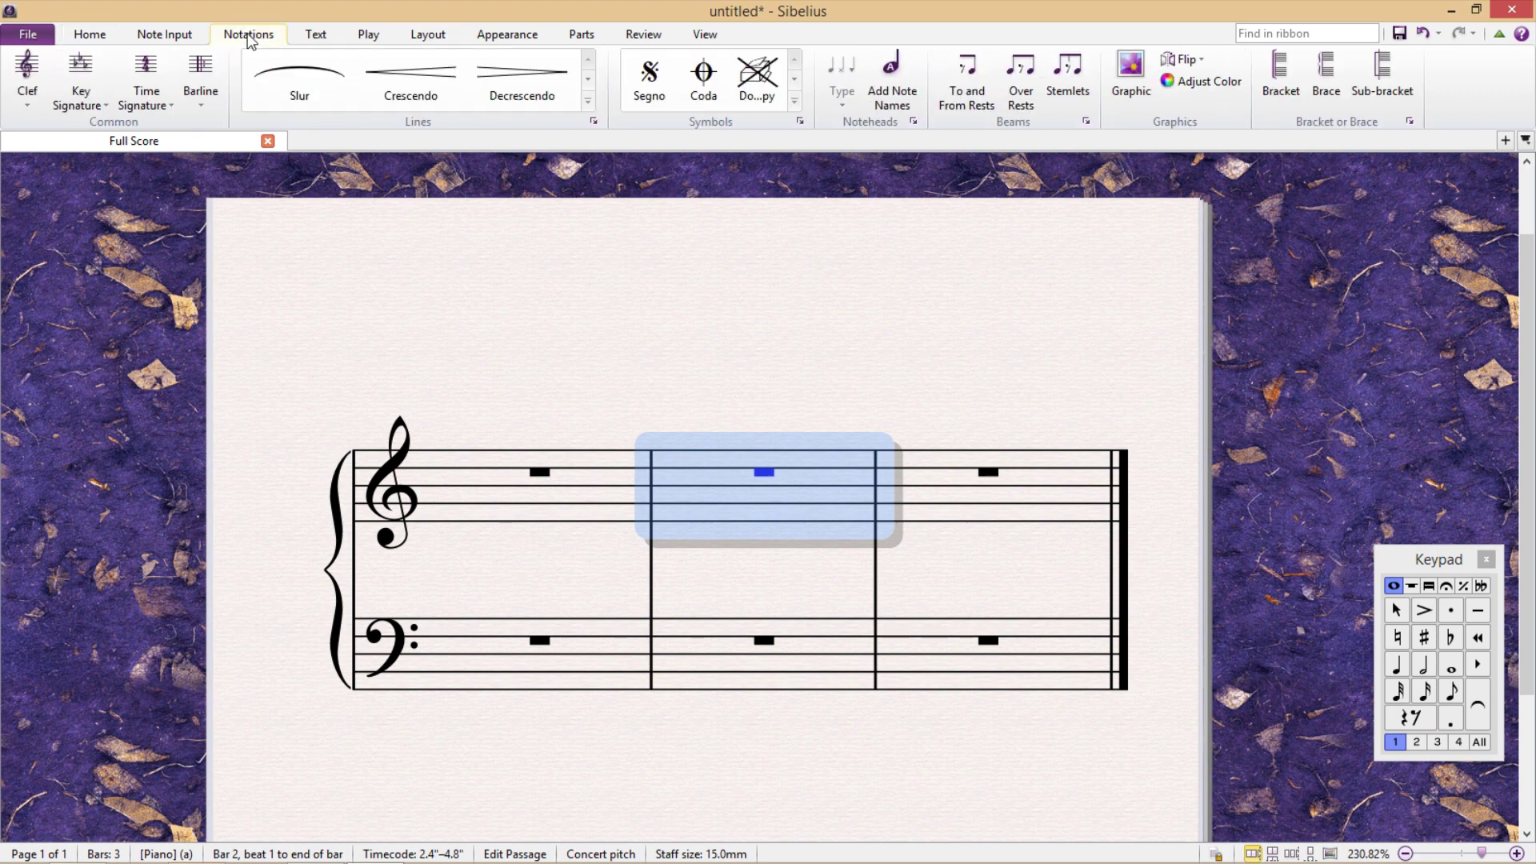
left_click(588, 100)
left_click(300, 128)
key("Escape")
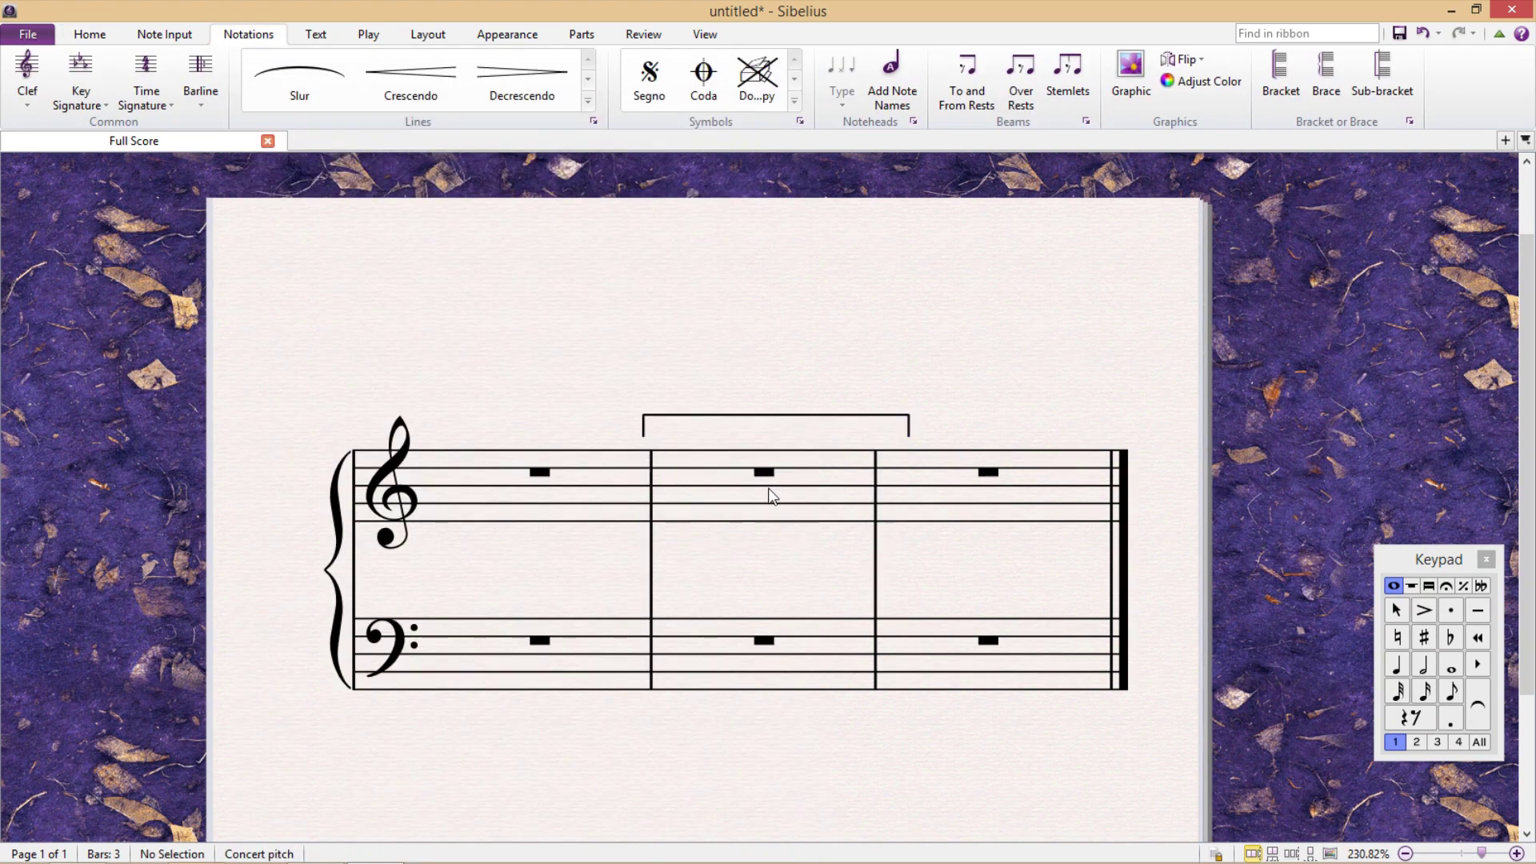
- Add technique text 'sul pont.' above bar 2 and nudge it toward the bracket
left_click(776, 511)
key("ctrl+t")
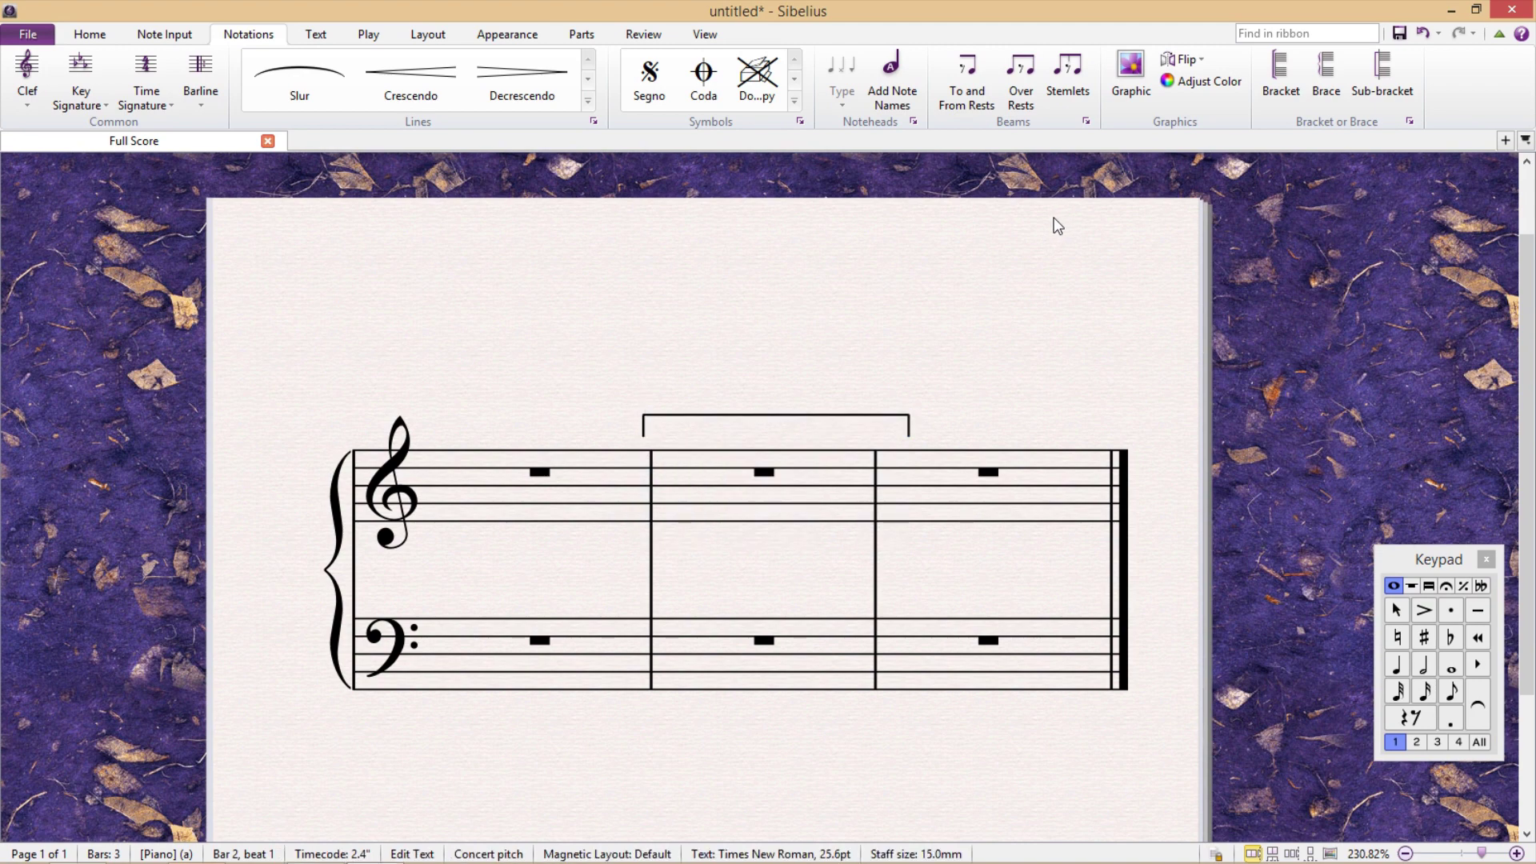
type("sul pont.")
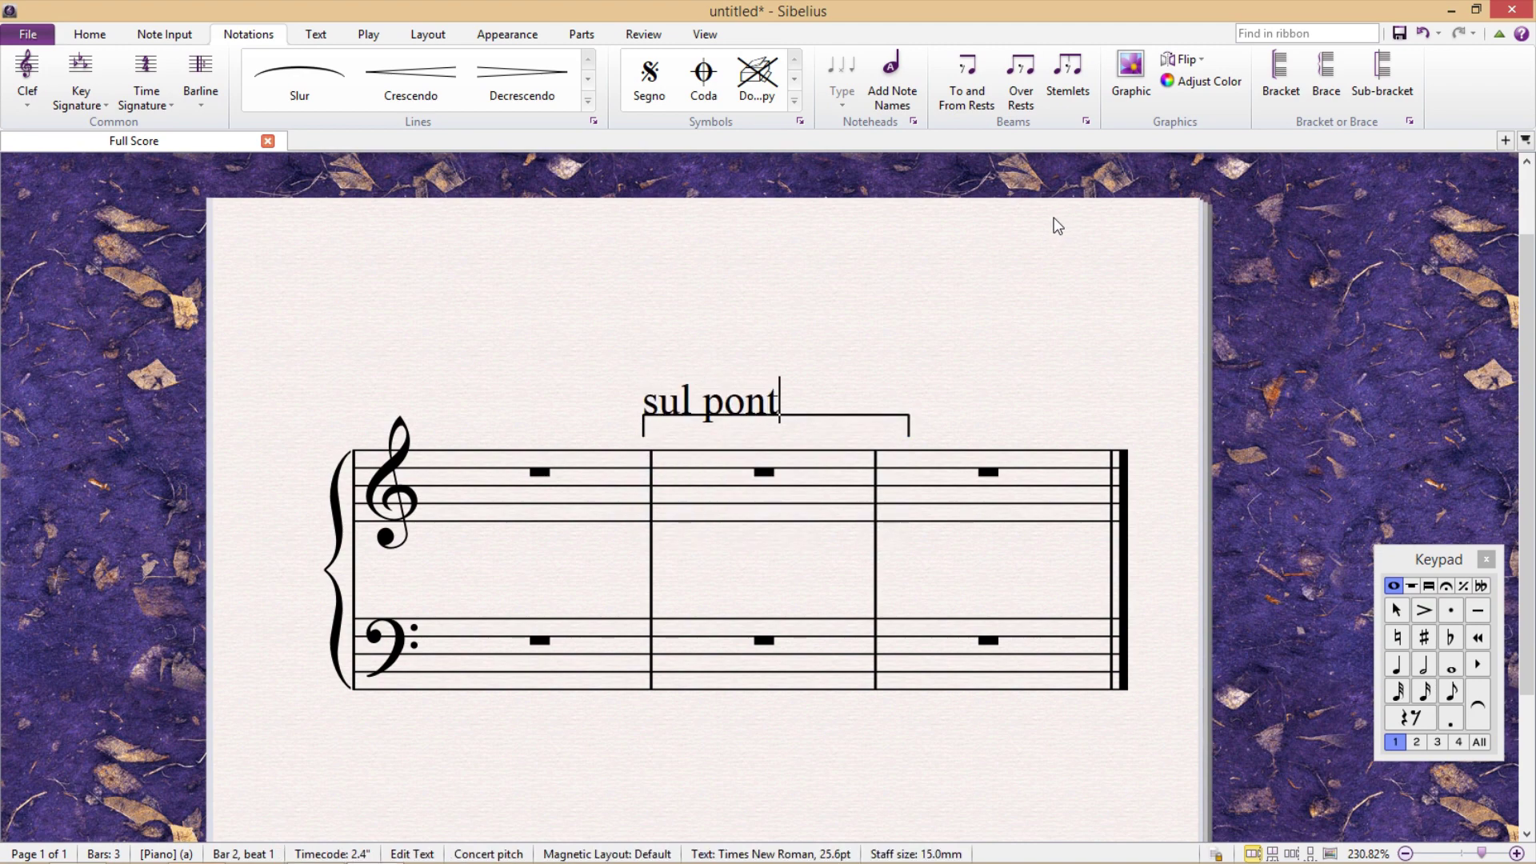
key("Escape")
key("Escape")
left_click(744, 404)
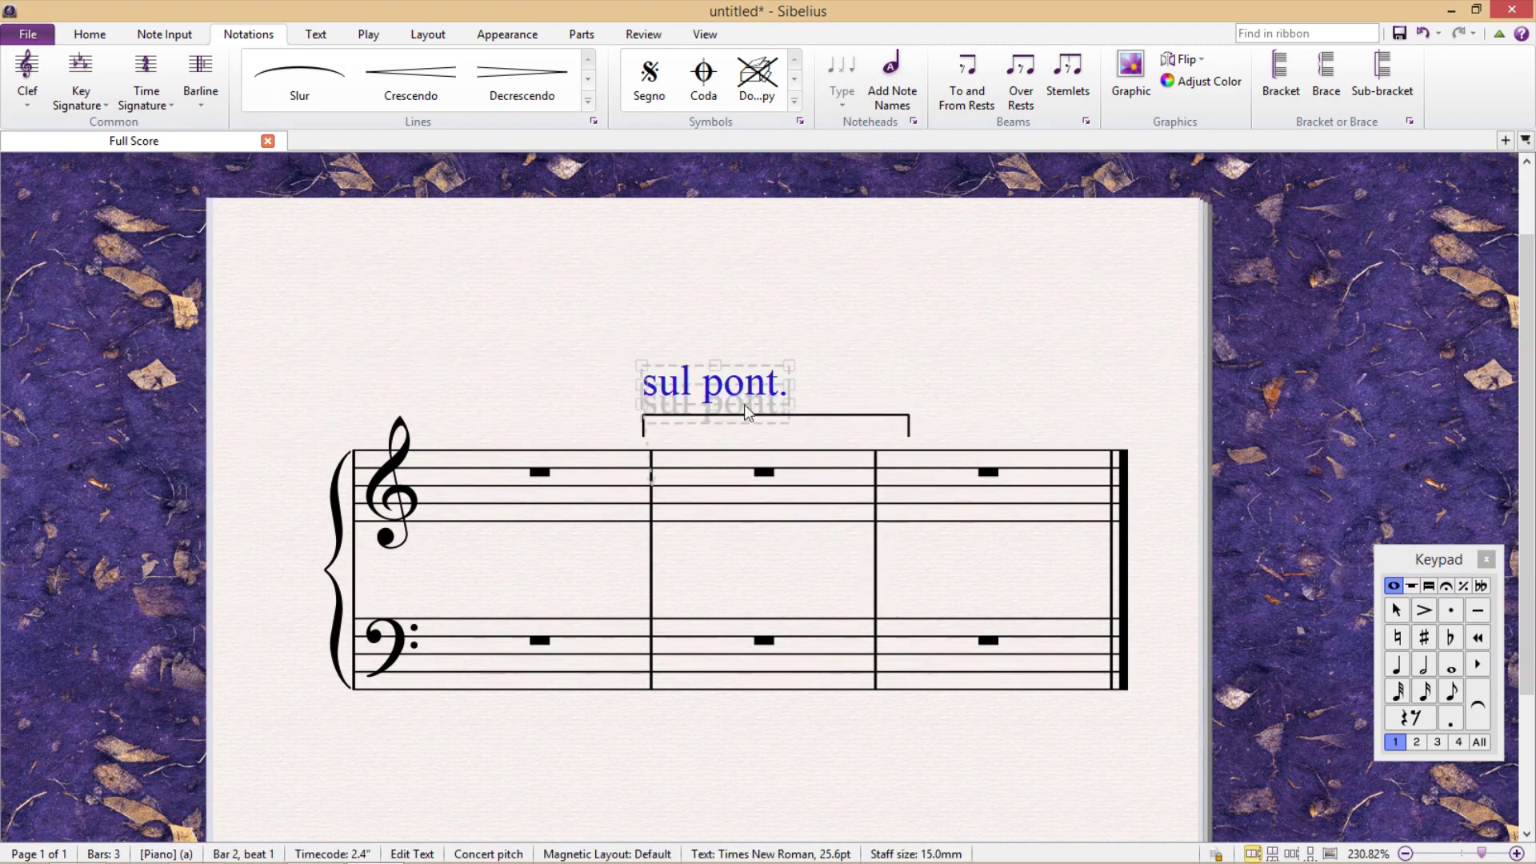
left_click_drag(744, 405, 779, 402)
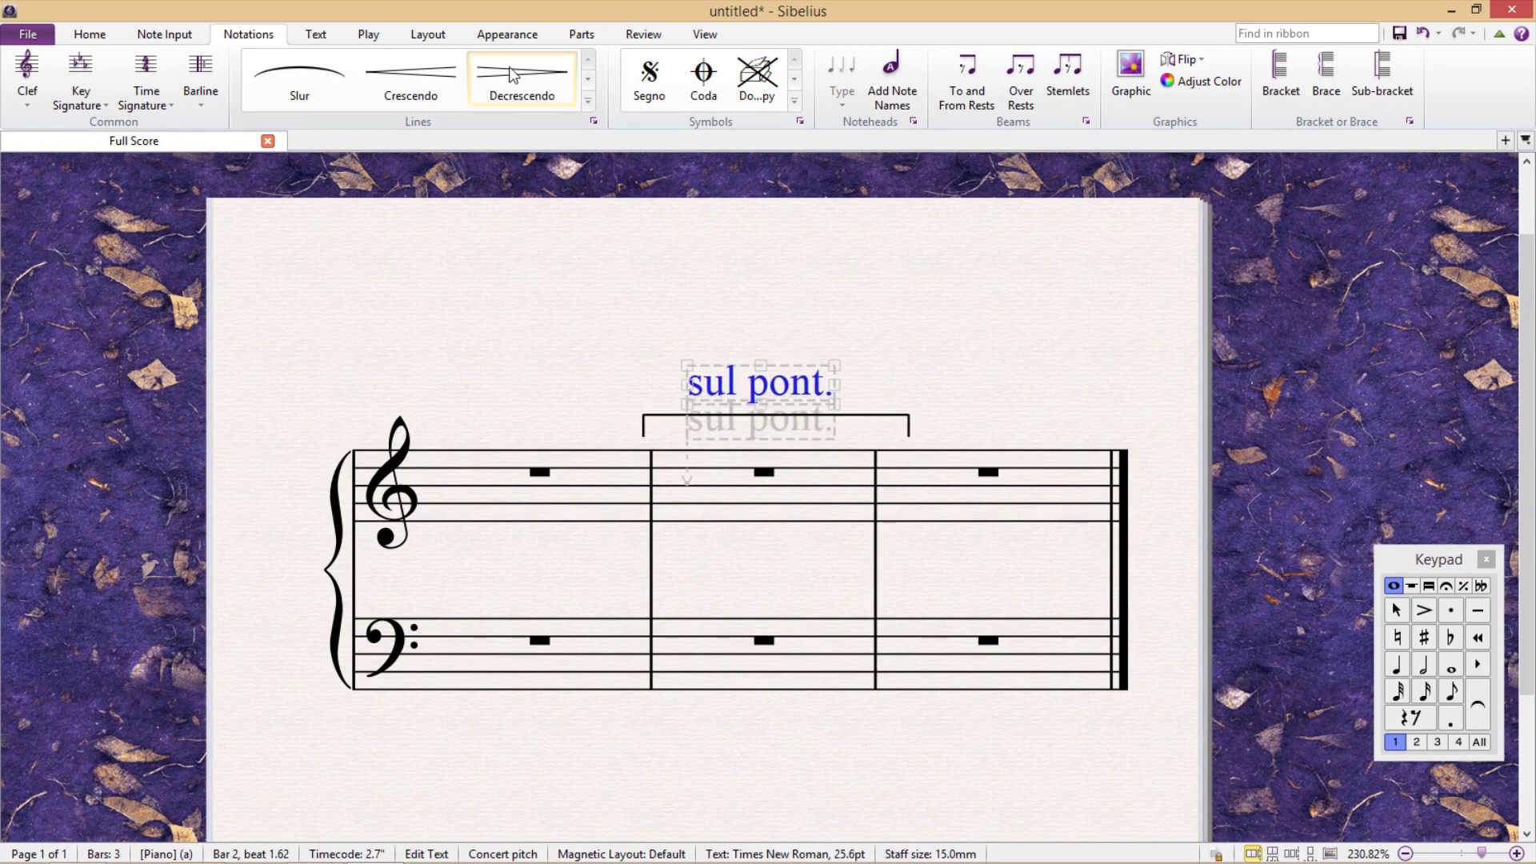
- Turn off Magnetic Layout for 'sul pont.', place it on the bracket line, and show its properties
left_click(428, 35)
left_click(839, 102)
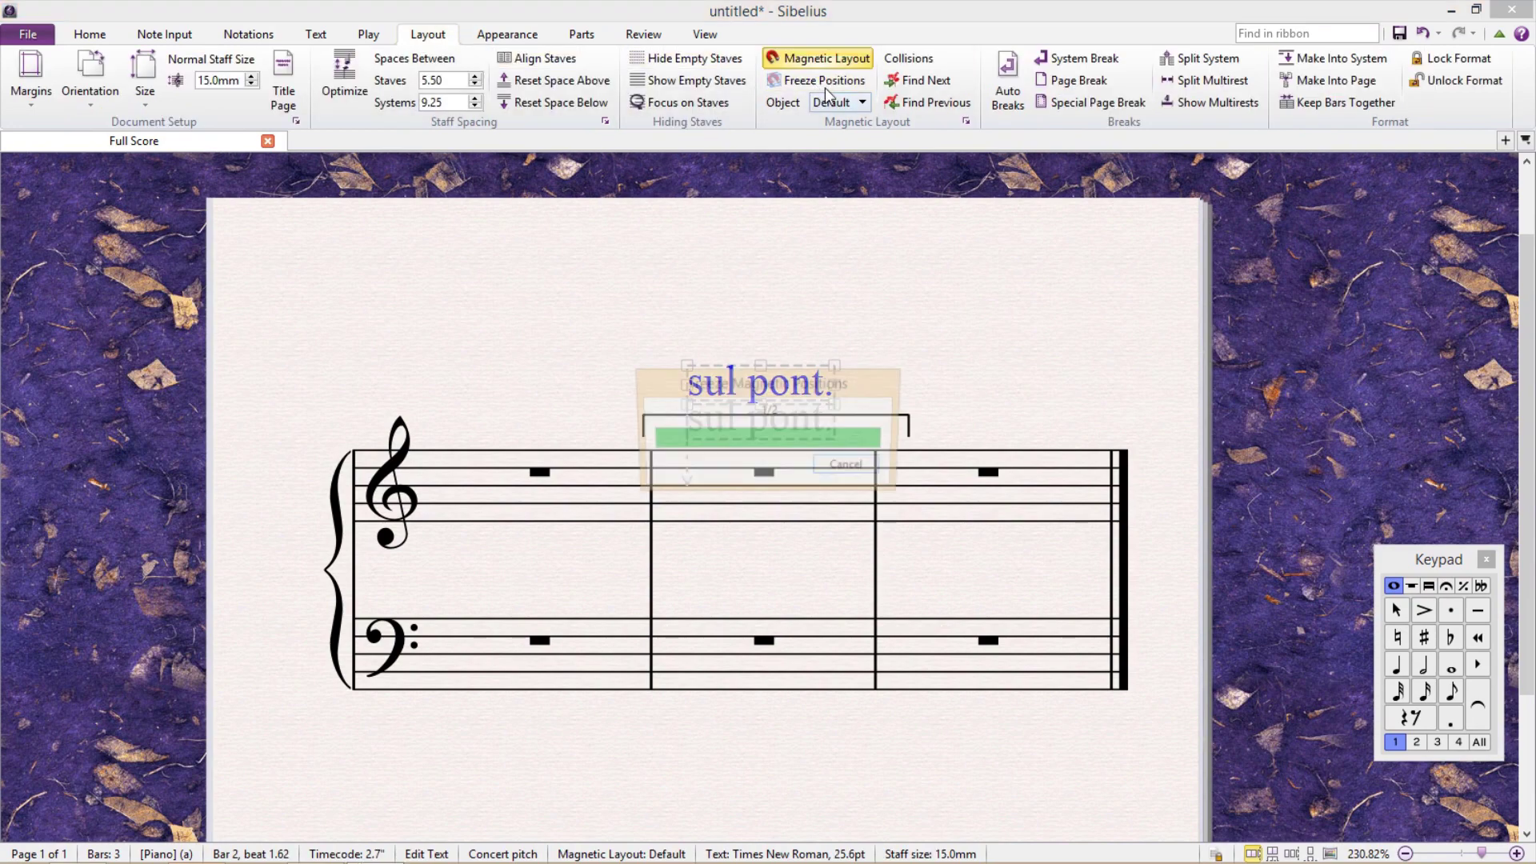
left_click(828, 128)
left_click_drag(800, 380, 811, 422)
key("Escape")
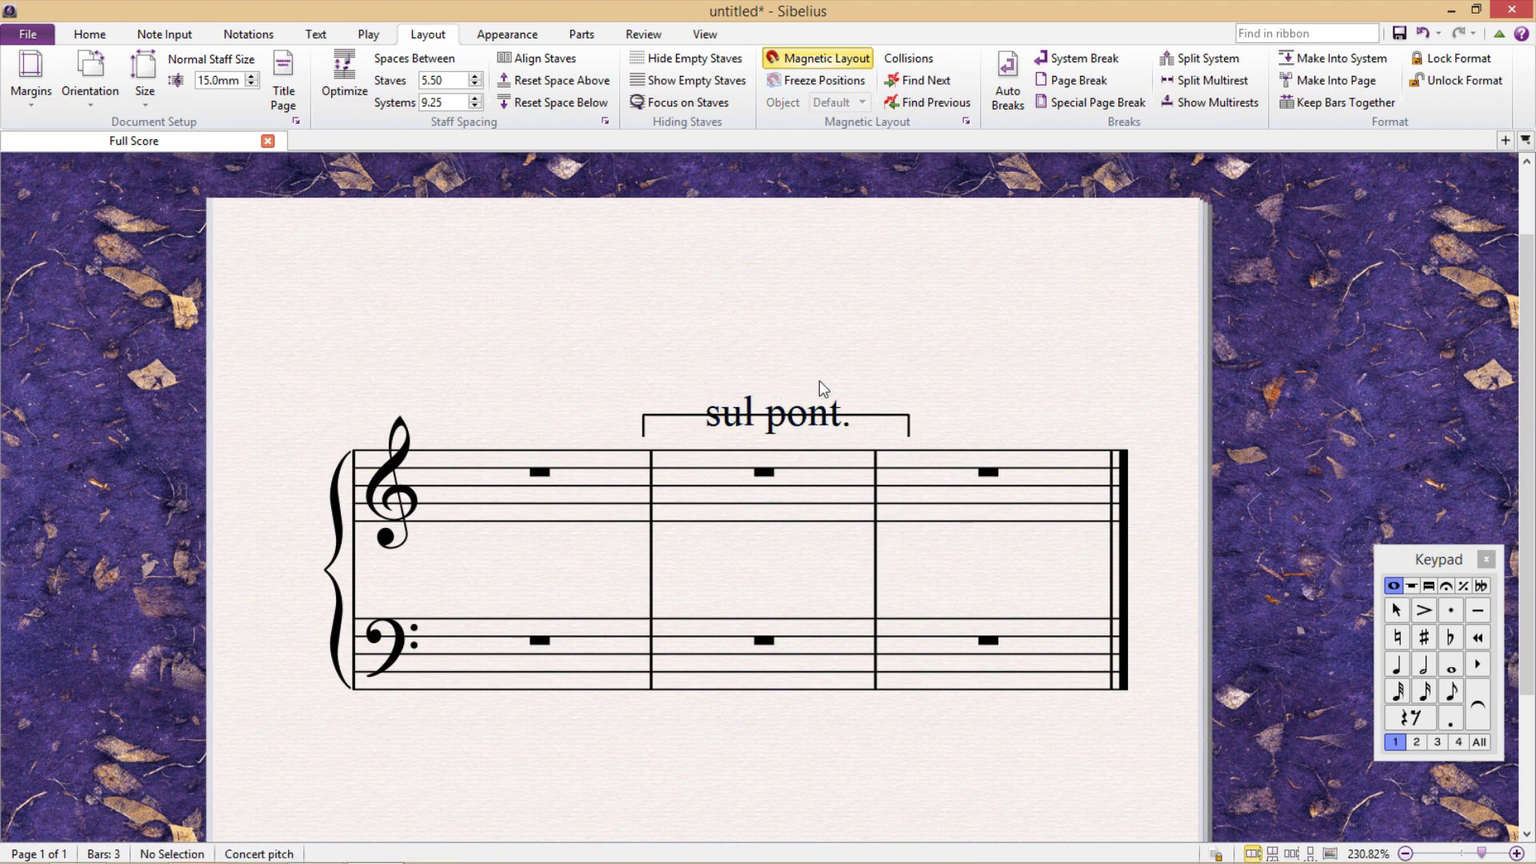
left_click(810, 422)
key("ctrl+alt+i")
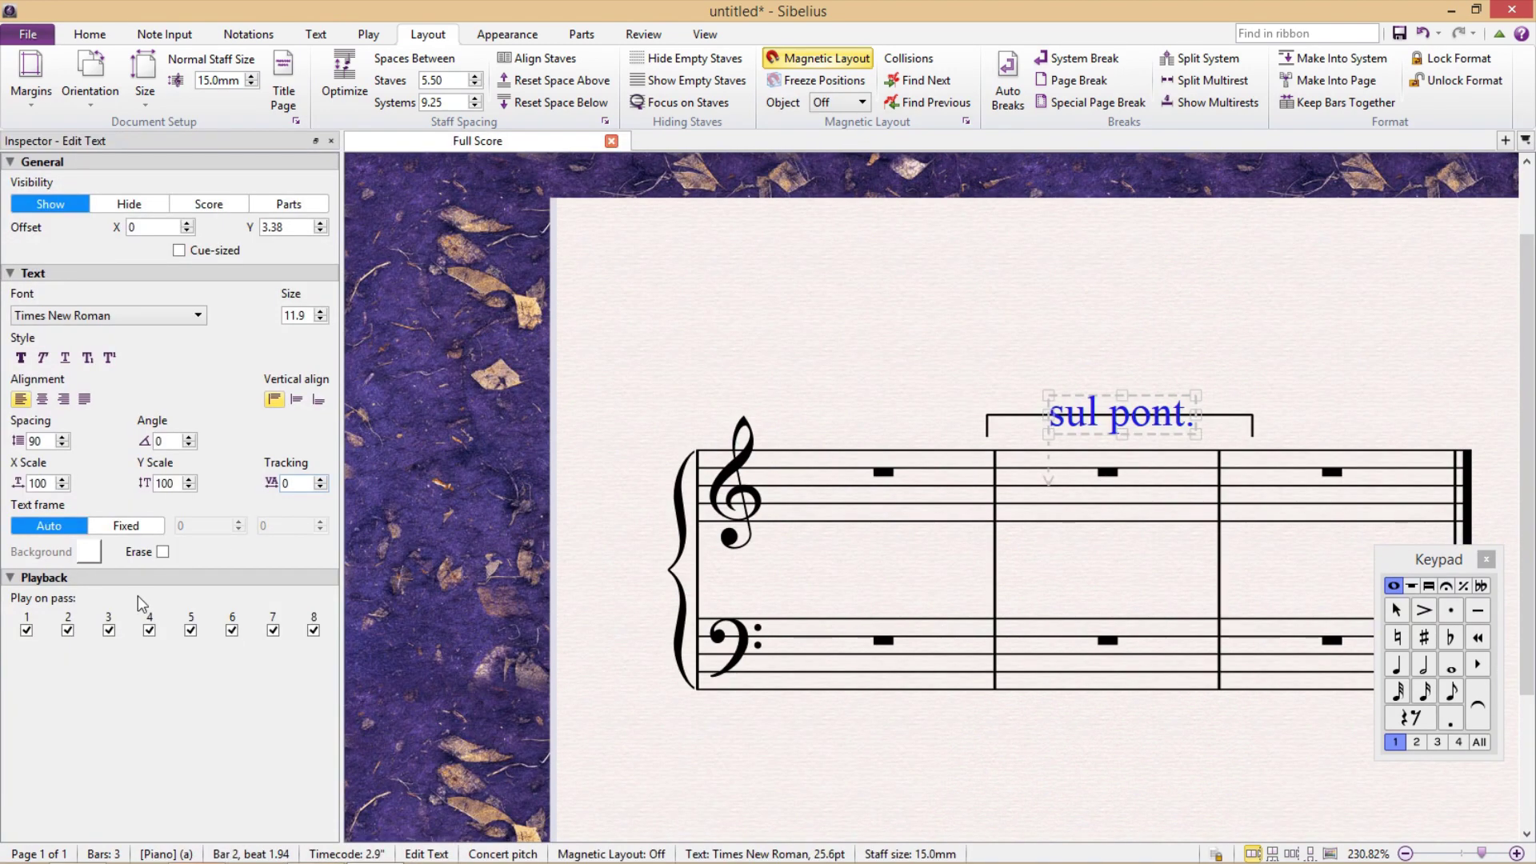
- Give 'sul pont.' an erased background, close the Inspector, and preview the print
left_click(164, 552)
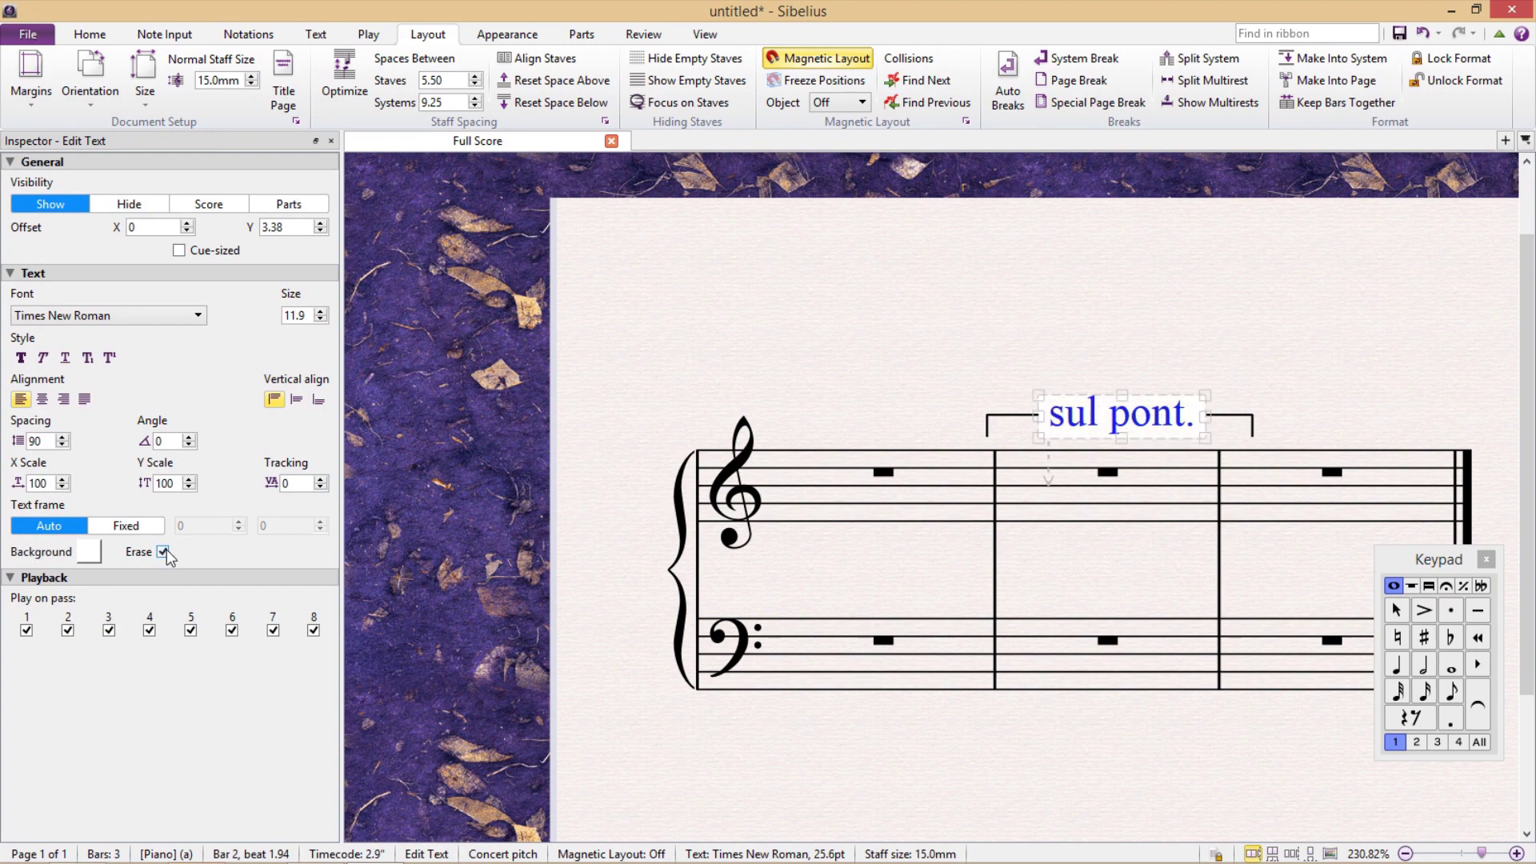
left_click(330, 141)
left_click(977, 385)
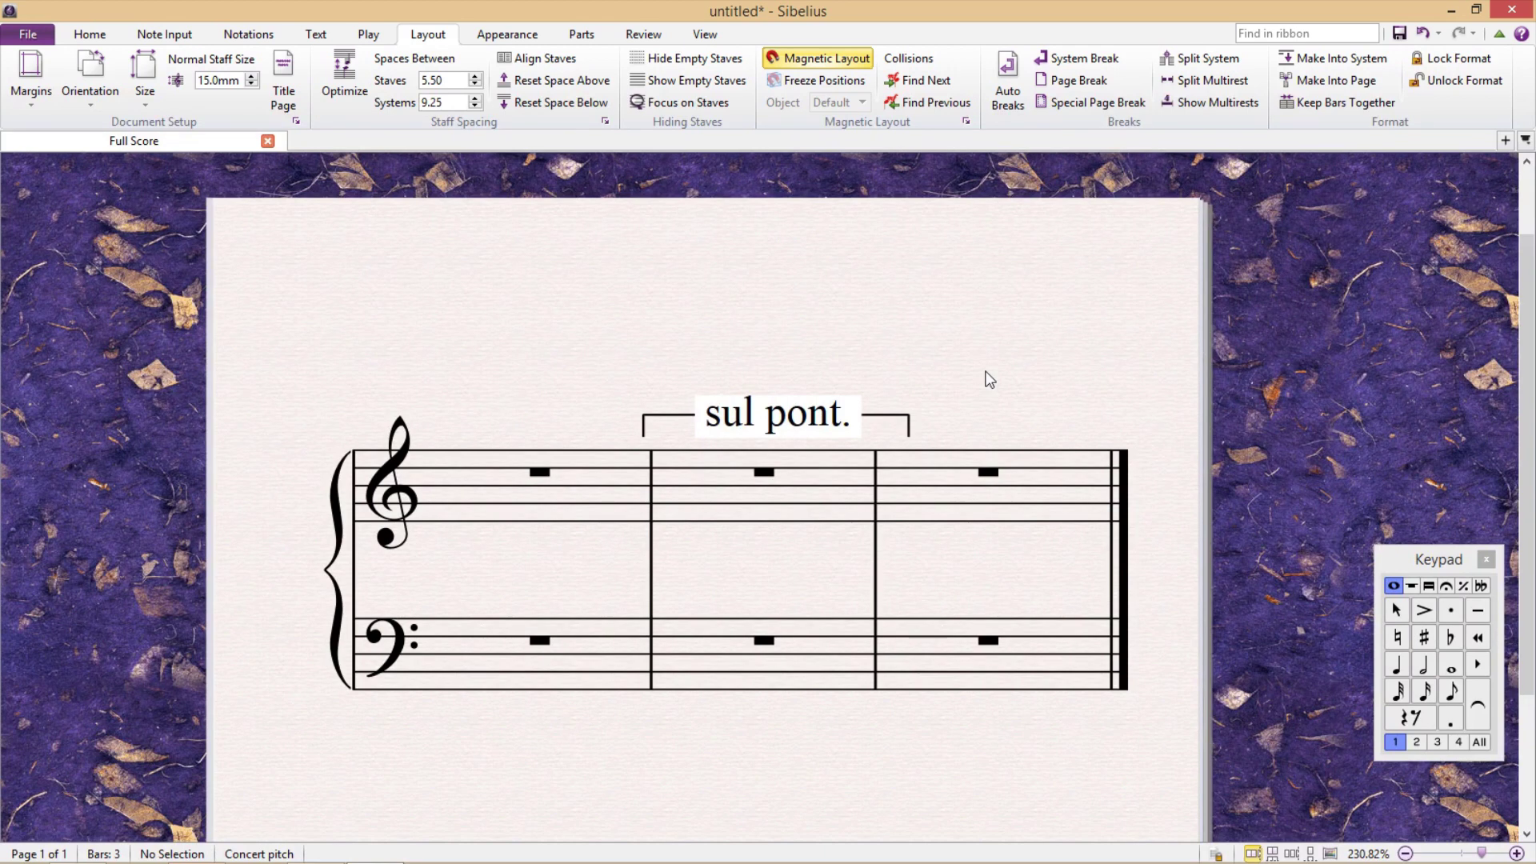
key("ctrl+p")
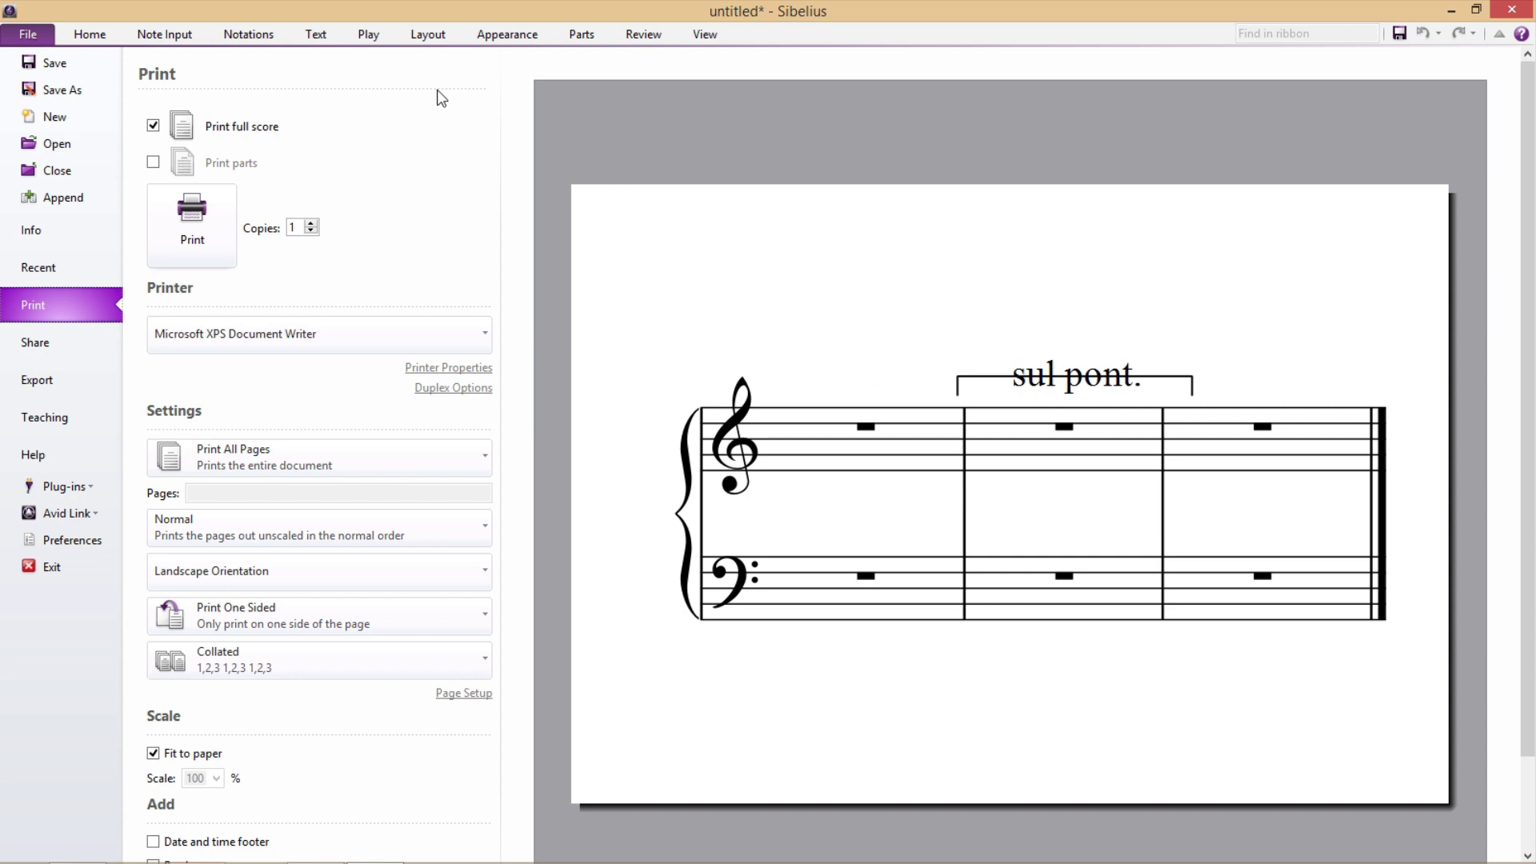
- Bring the 'sul pont.' text to front over the bracket line and verify it in print preview
left_click(90, 34)
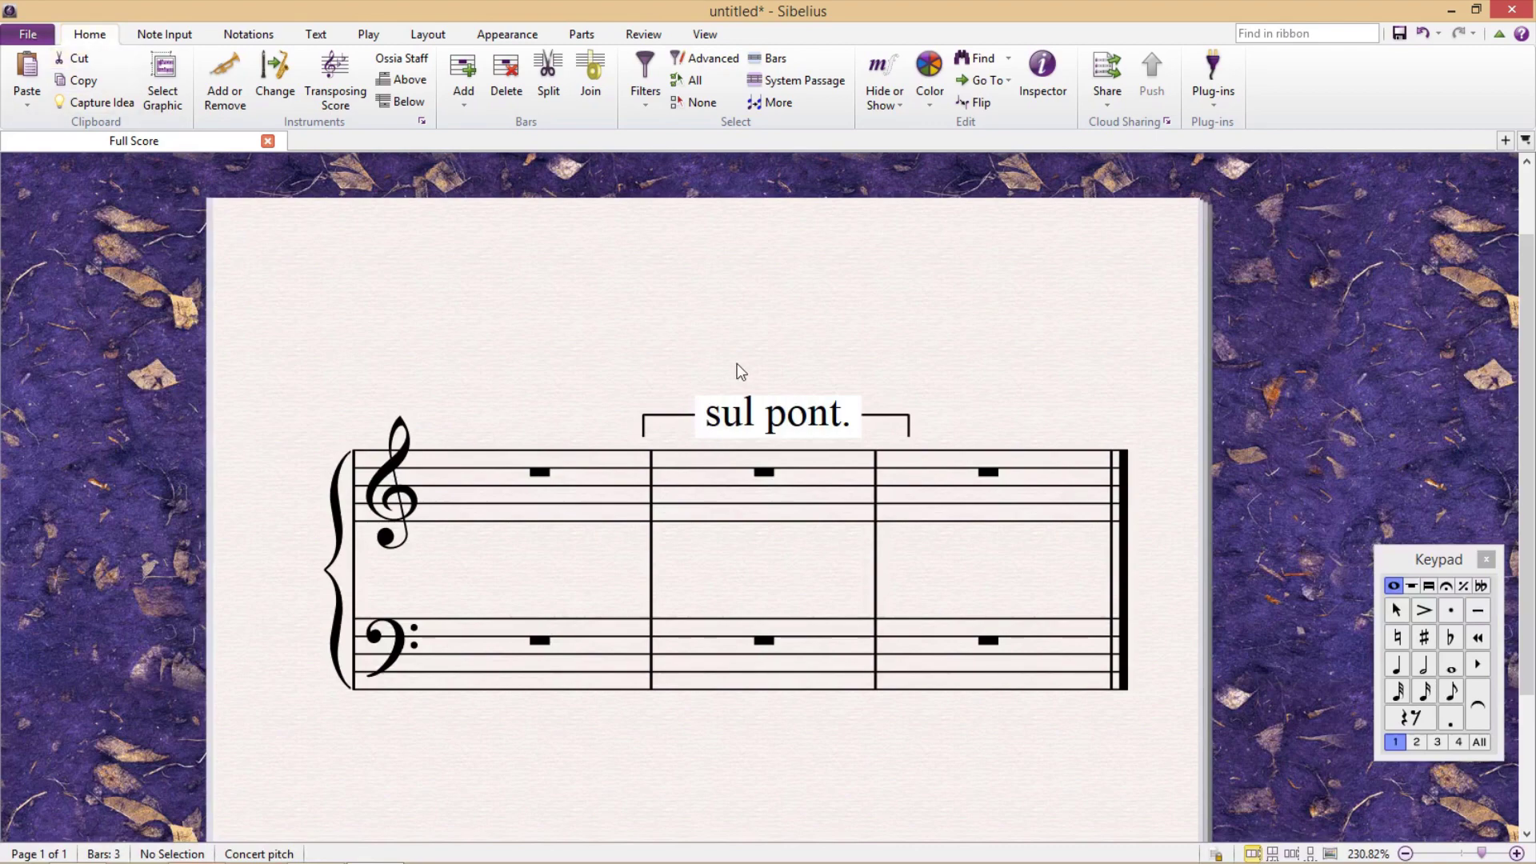
left_click(513, 37)
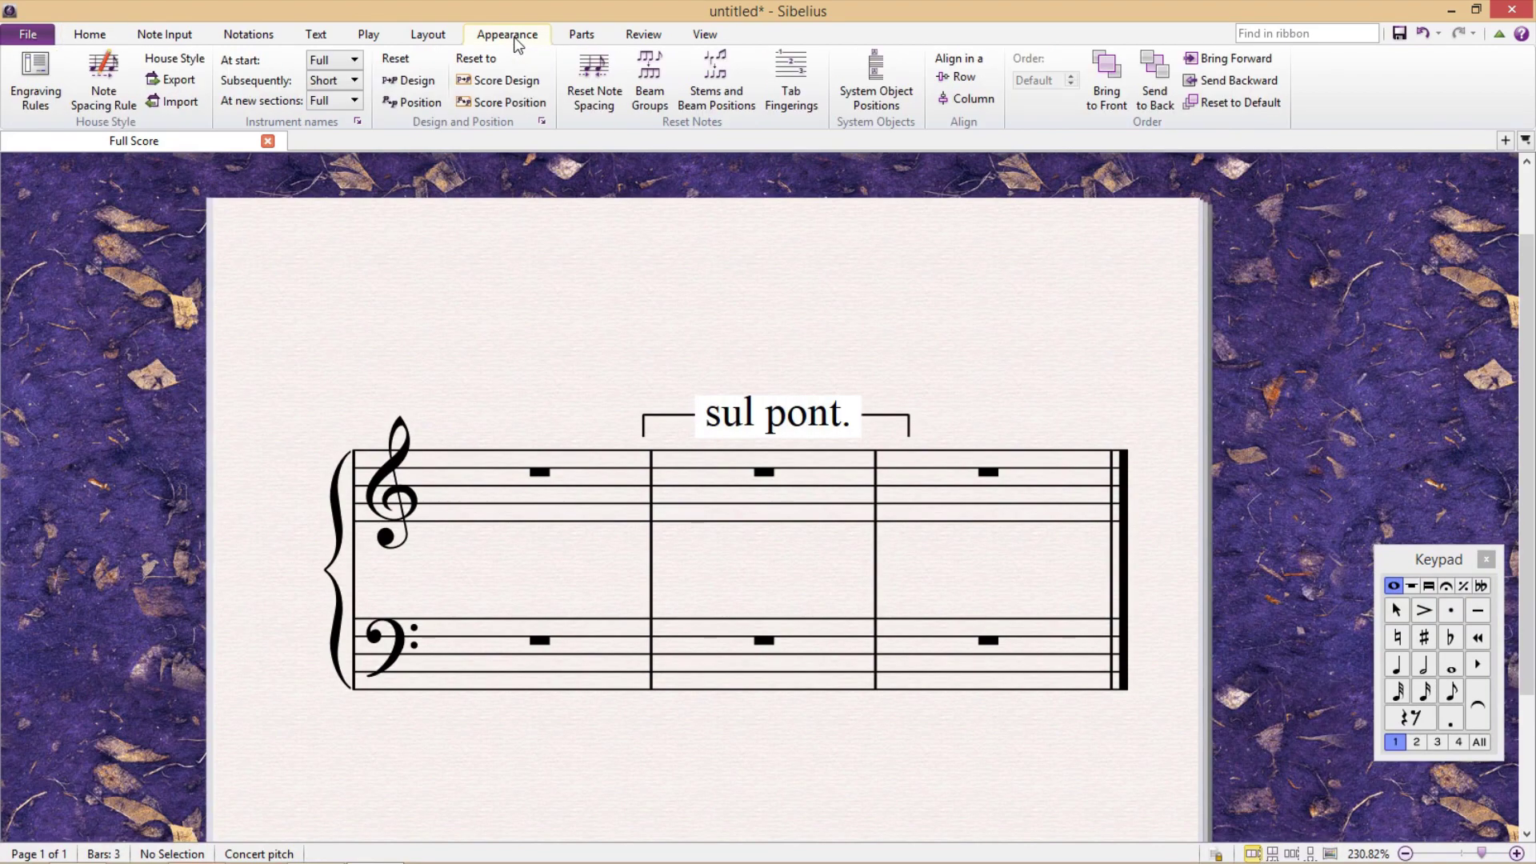
left_click(788, 416)
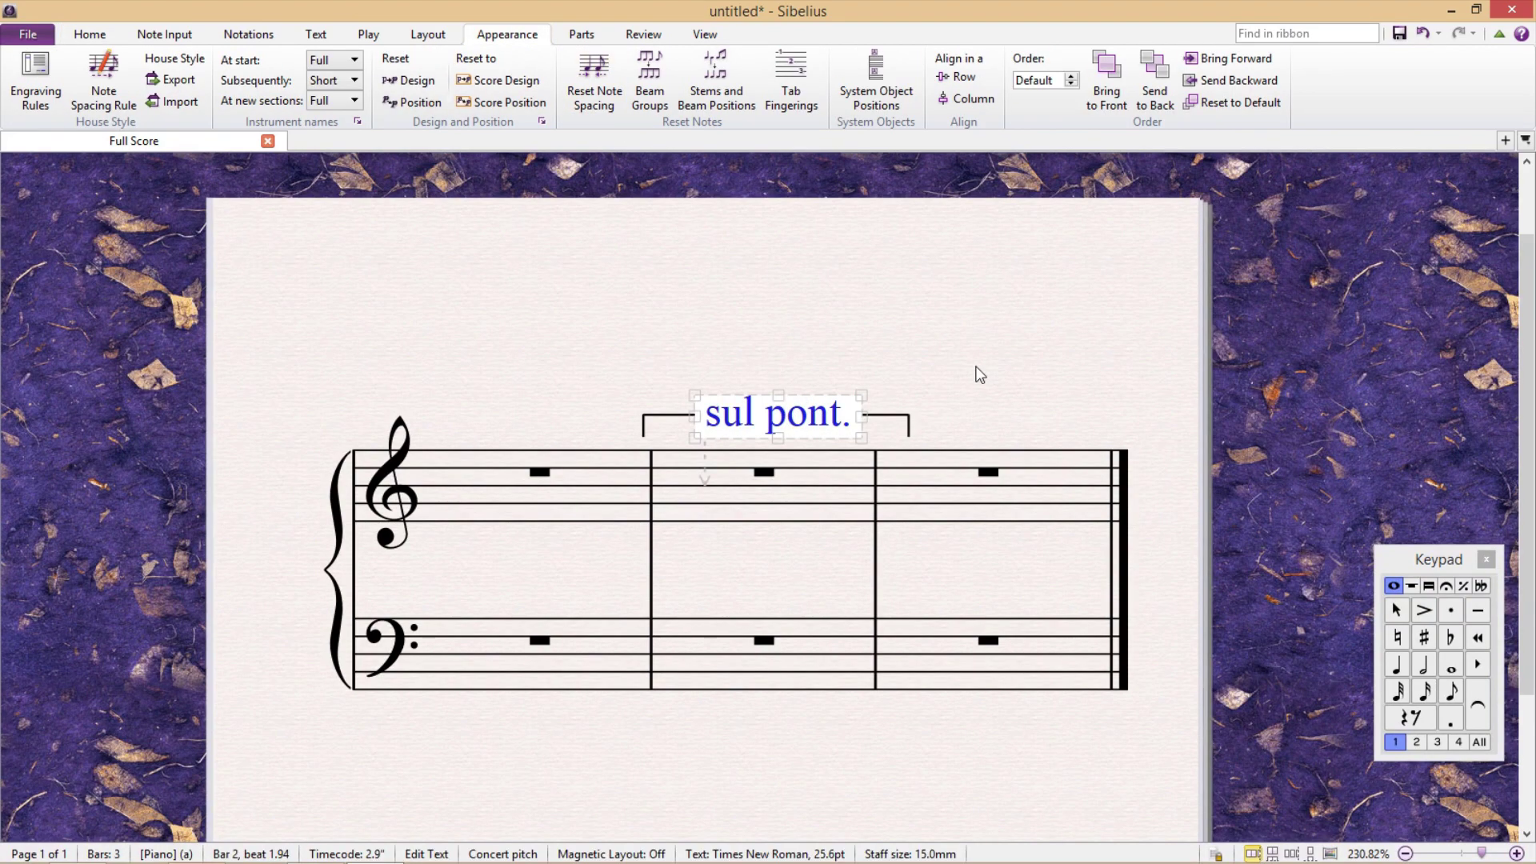
left_click(1106, 80)
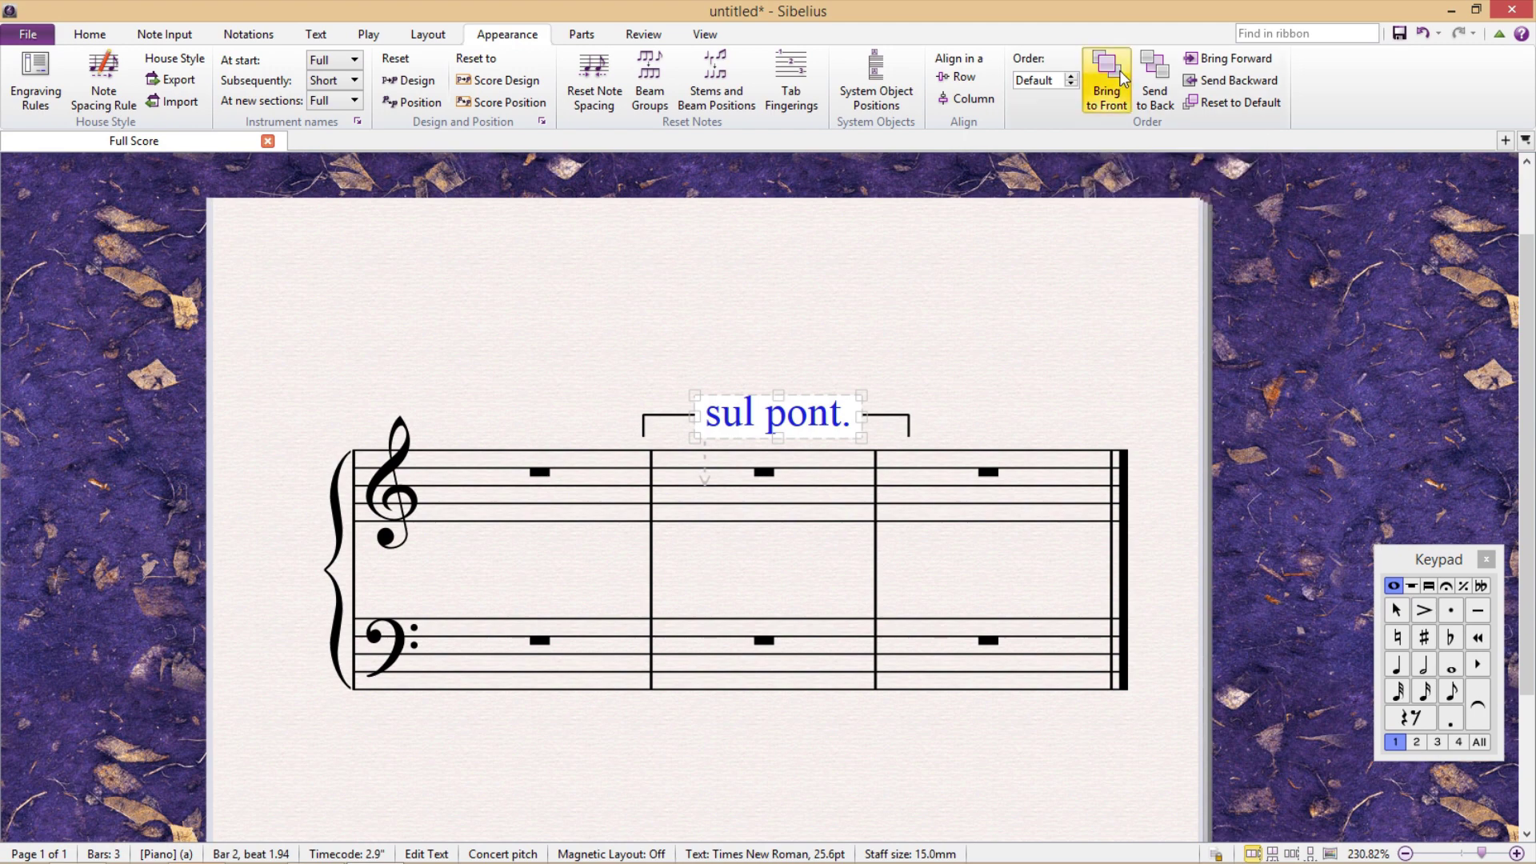
left_click(875, 359)
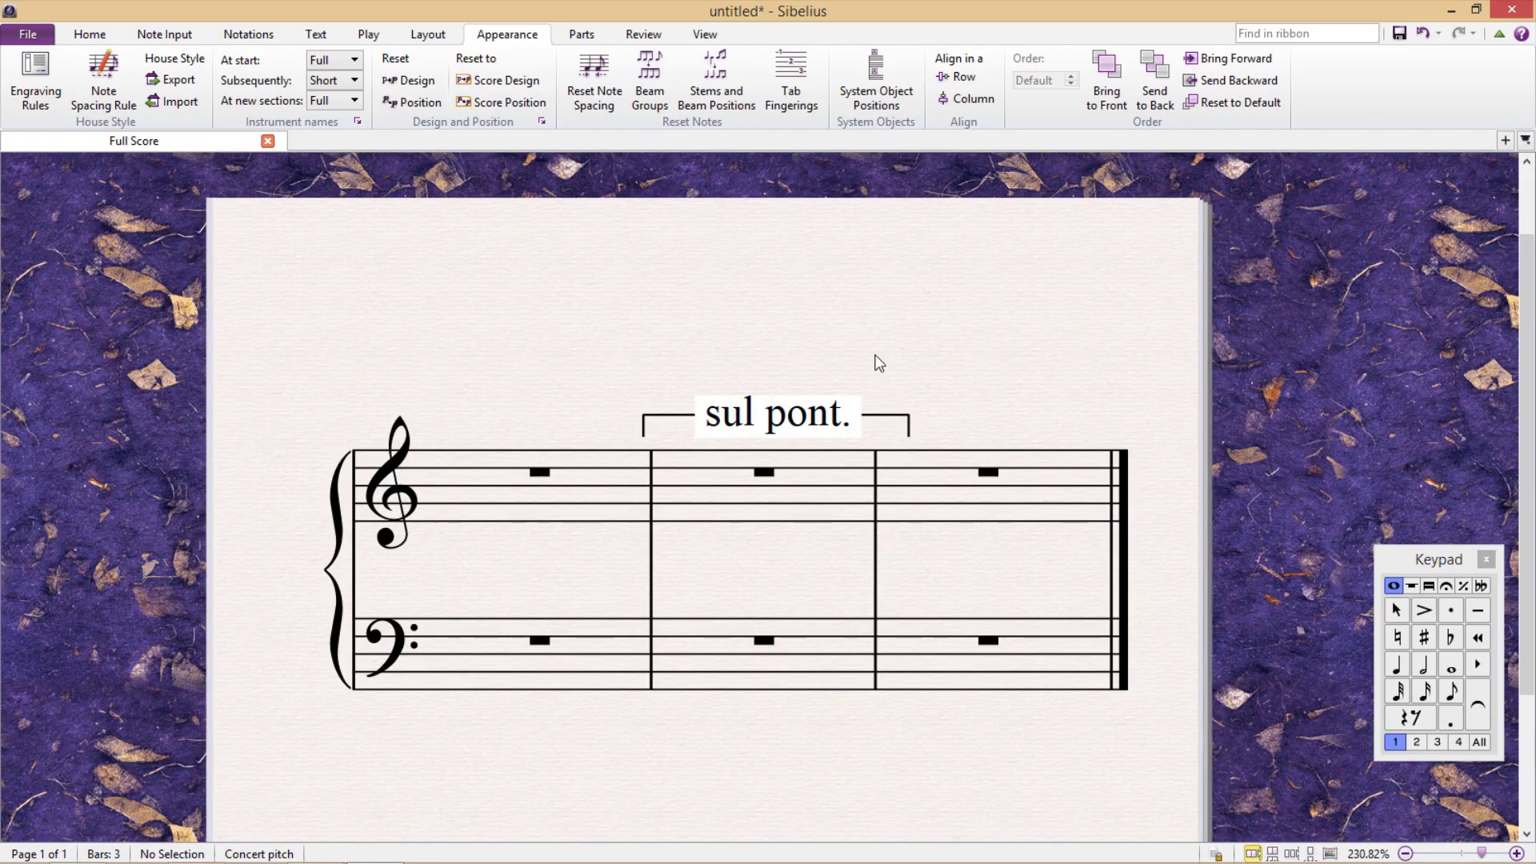
key("ctrl+p")
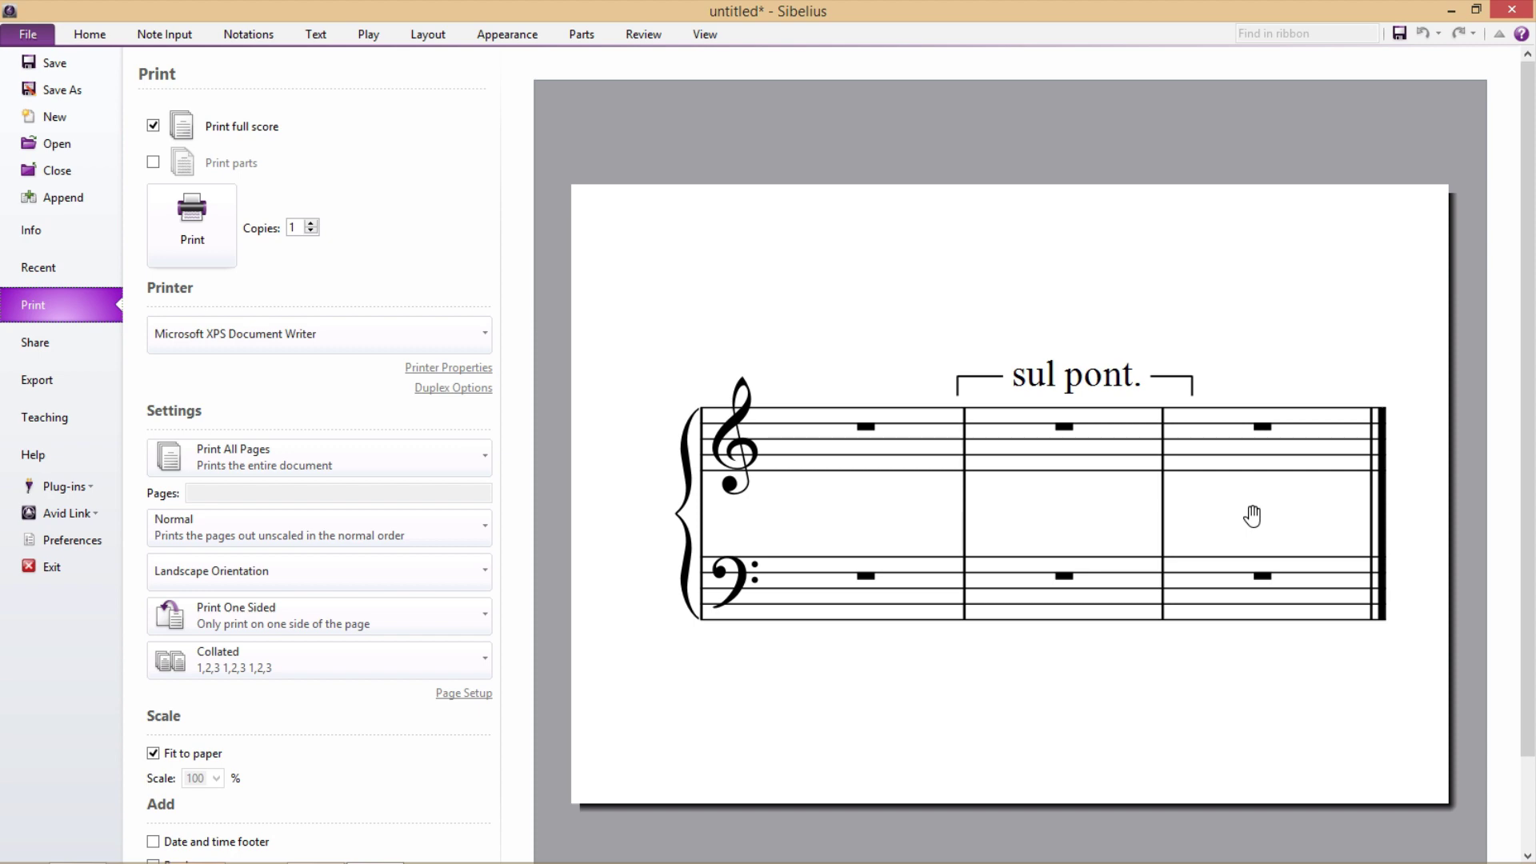
left_click(89, 35)
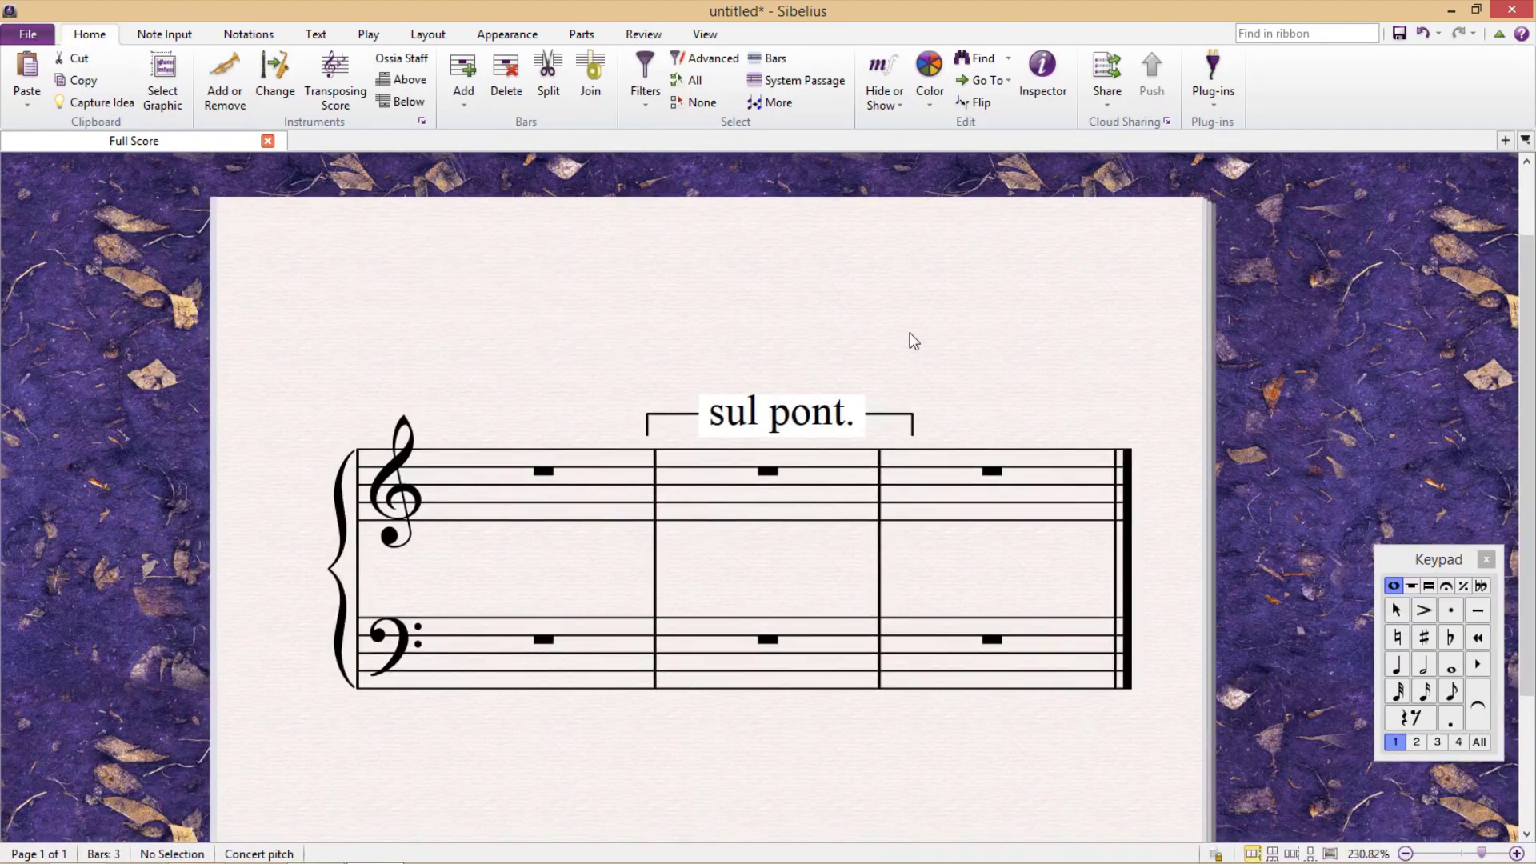